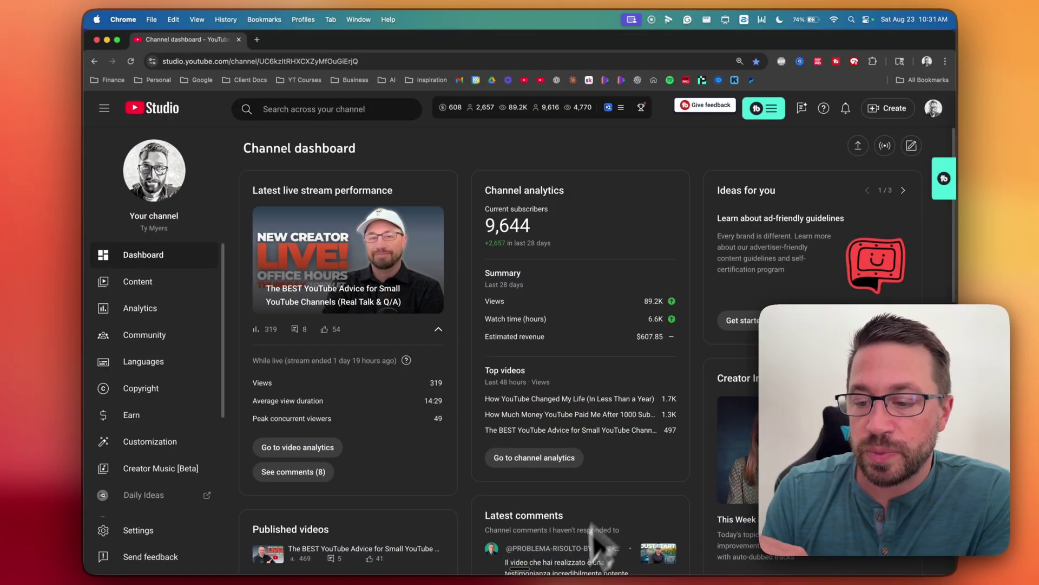
# Check the dictation stats in Wispr Flow, then close it and return to the dashboard
pyautogui.moveTo(561, 573)
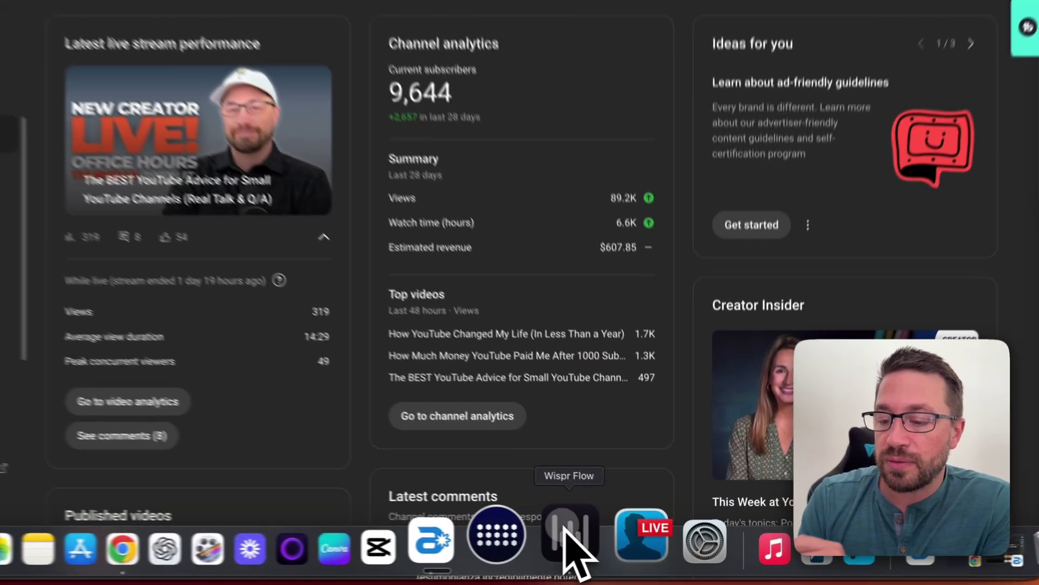
pyautogui.click(653, 550)
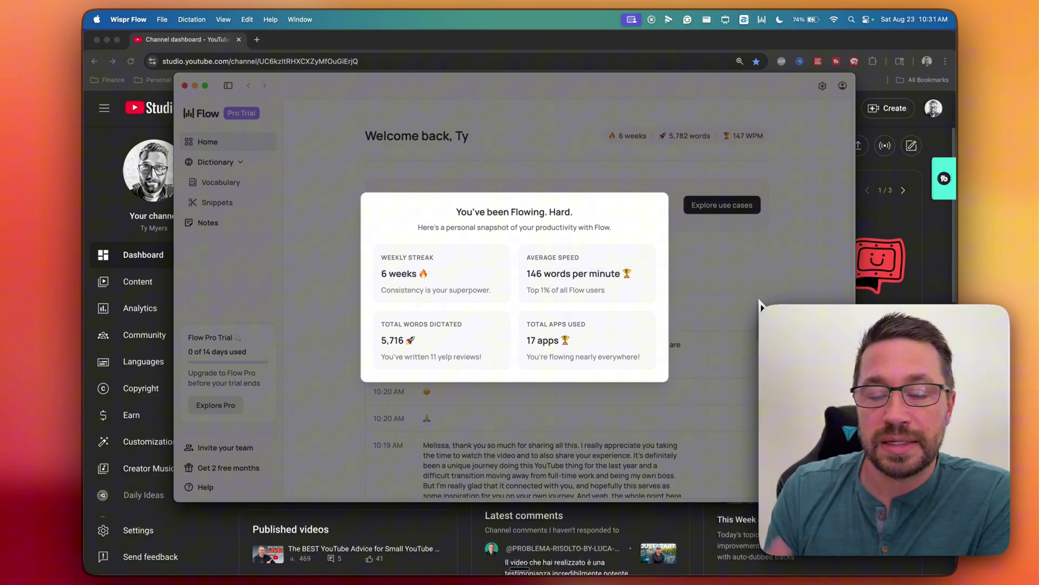
pyautogui.click(715, 63)
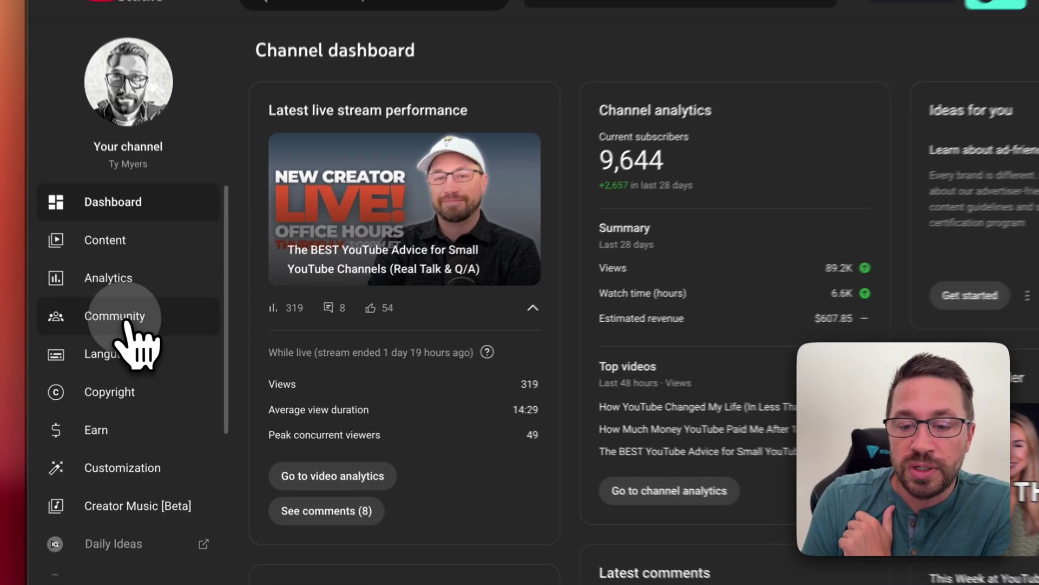
# Open the channel comments, then heart, like and start replying to 'Small YouTubers gather here'
pyautogui.click(152, 341)
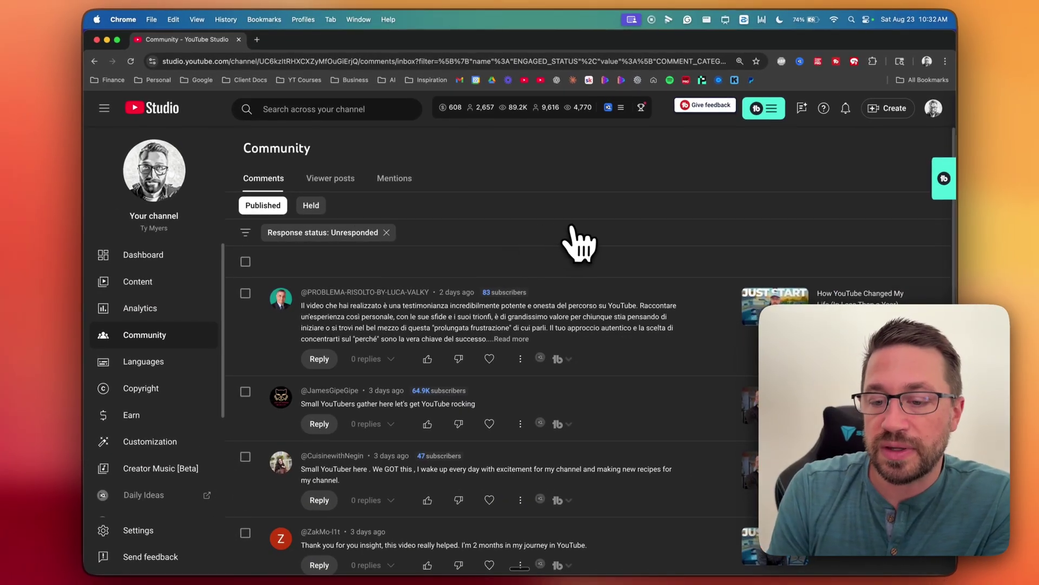
pyautogui.scroll(-3, 601, 227)
pyautogui.scroll(-1, 612, 255)
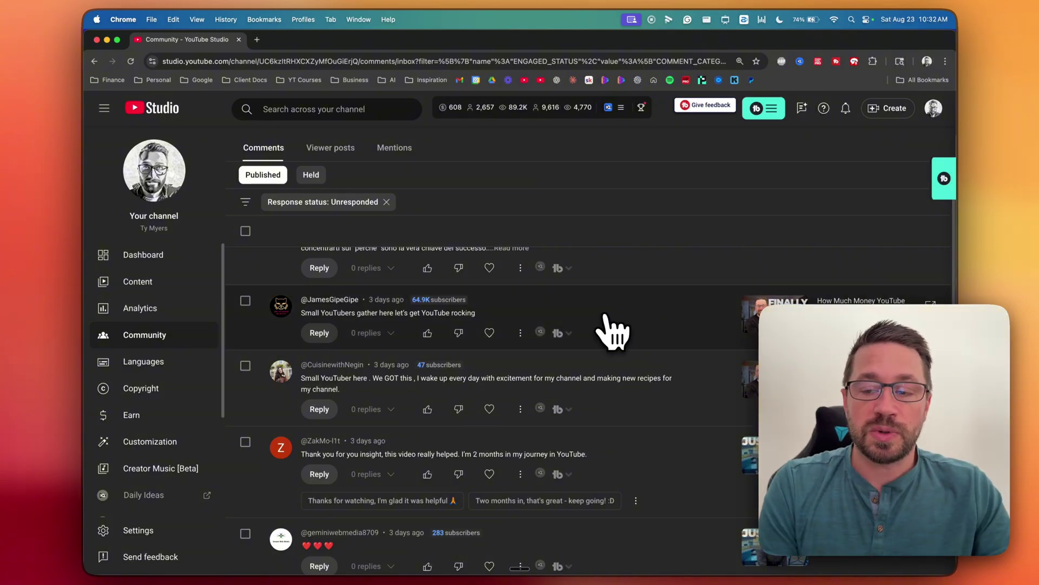
pyautogui.click(489, 333)
pyautogui.click(428, 333)
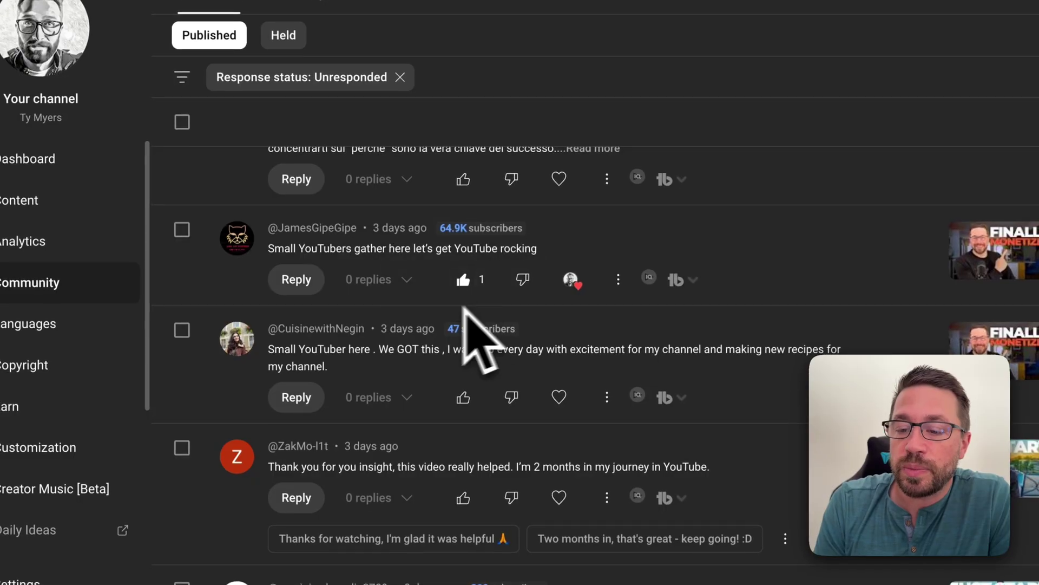
pyautogui.click(296, 281)
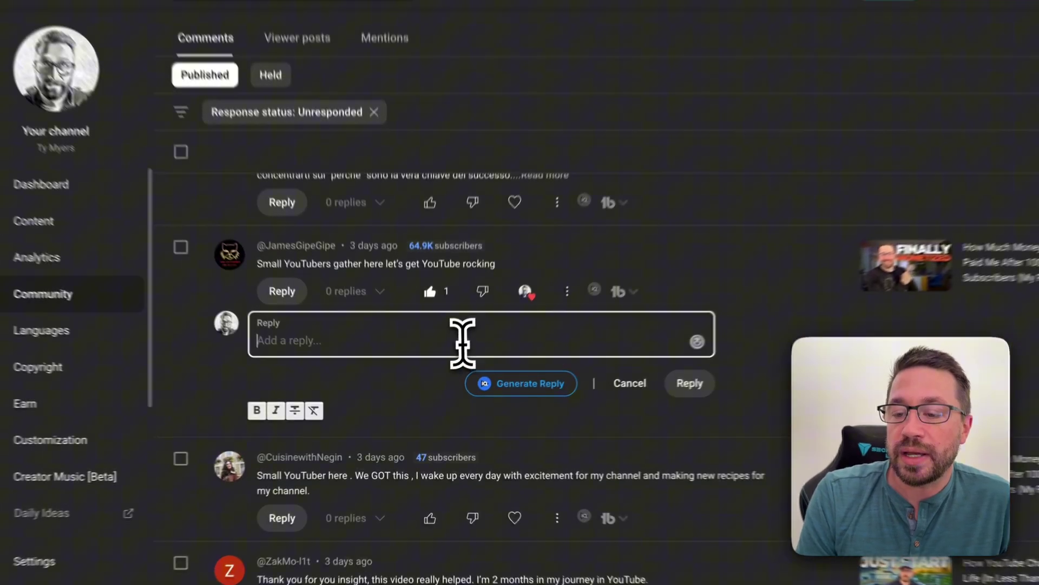
pyautogui.scroll(-3, 487, 364)
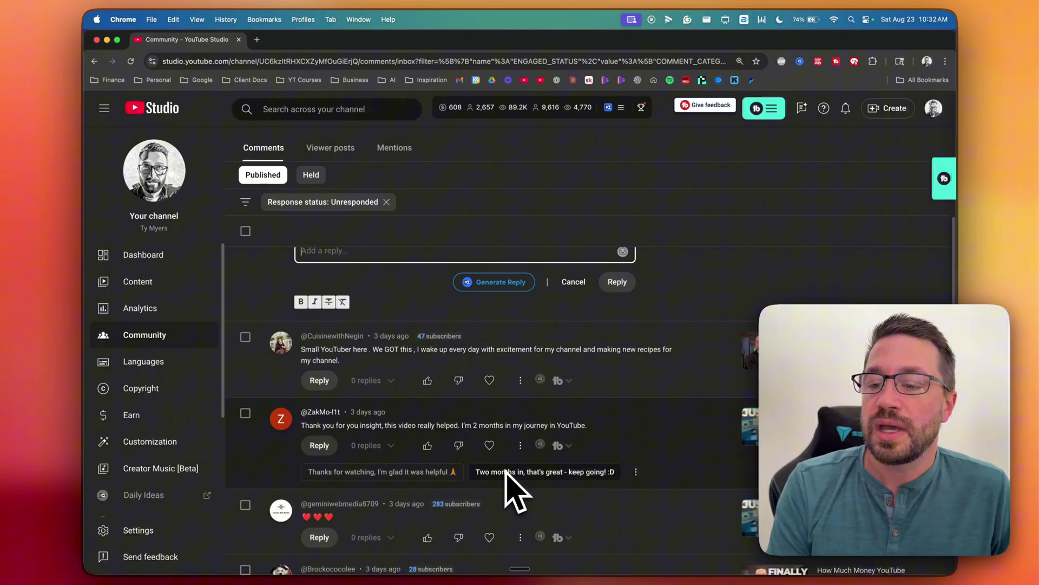
# Generate AI-suggested replies for the 'Small YouTubers gather here' comment, then cancel without posting
pyautogui.scroll(2, 509, 484)
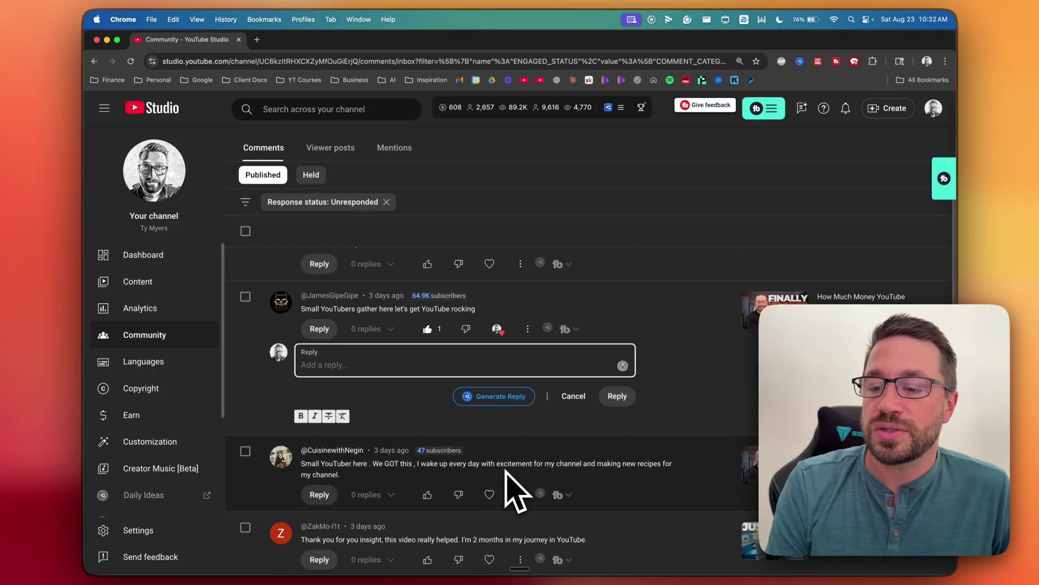
pyautogui.click(499, 401)
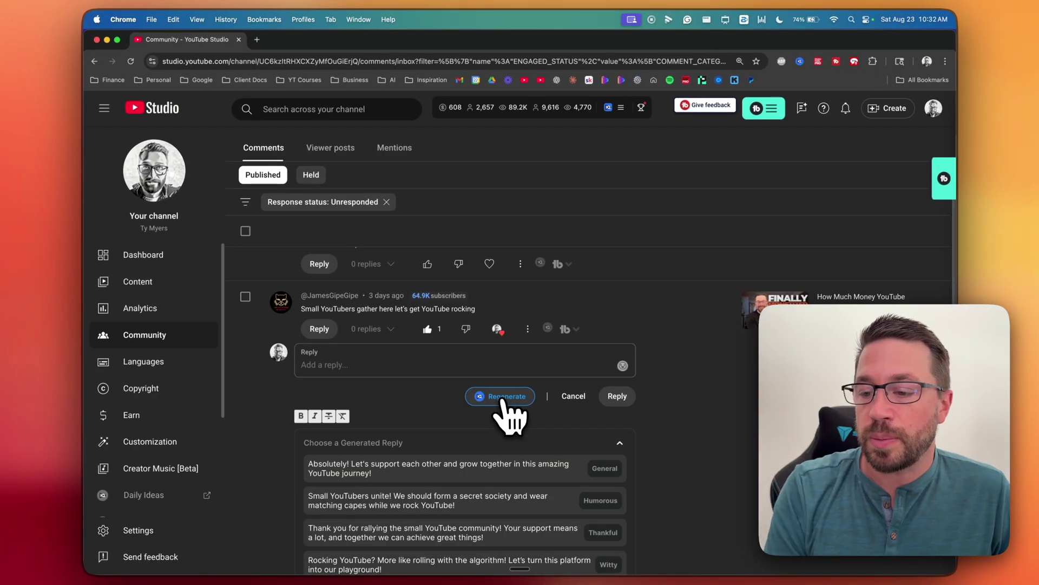
pyautogui.scroll(-3, 672, 427)
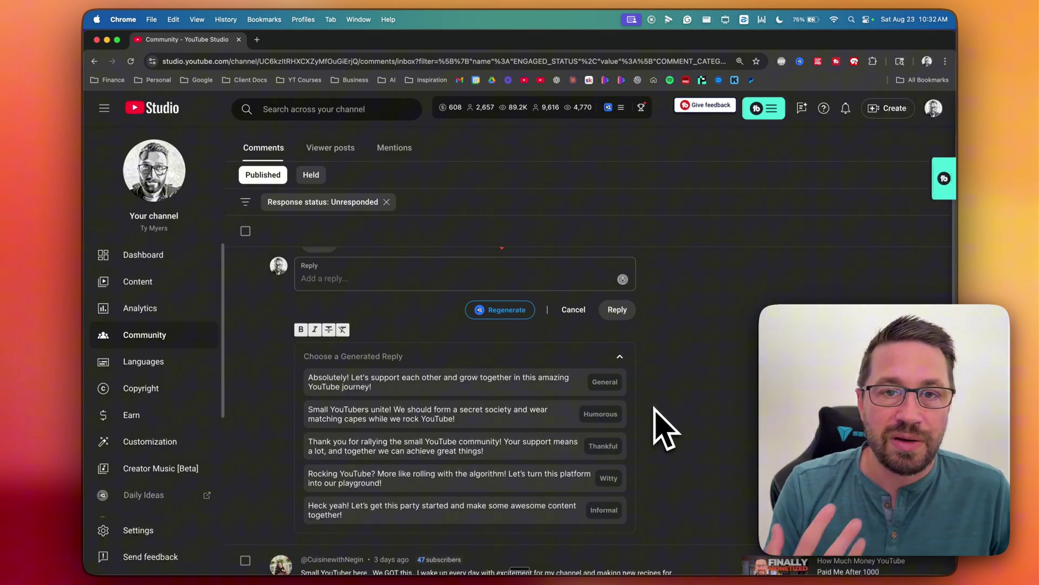
pyautogui.click(573, 309)
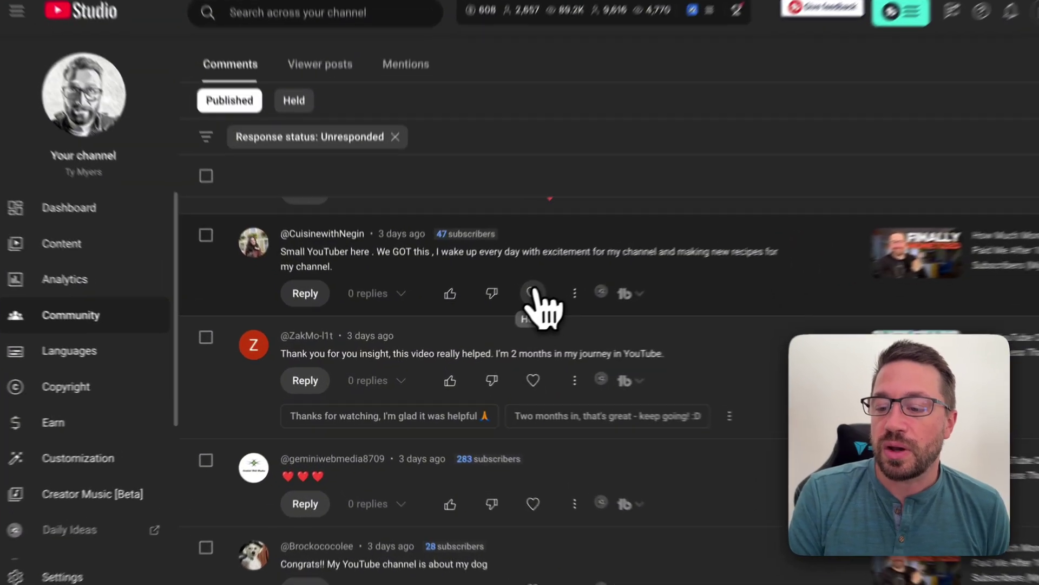
# Heart and like the new-recipes comment and post a dictated reply asking what recipes they make
pyautogui.click(534, 293)
pyautogui.click(450, 293)
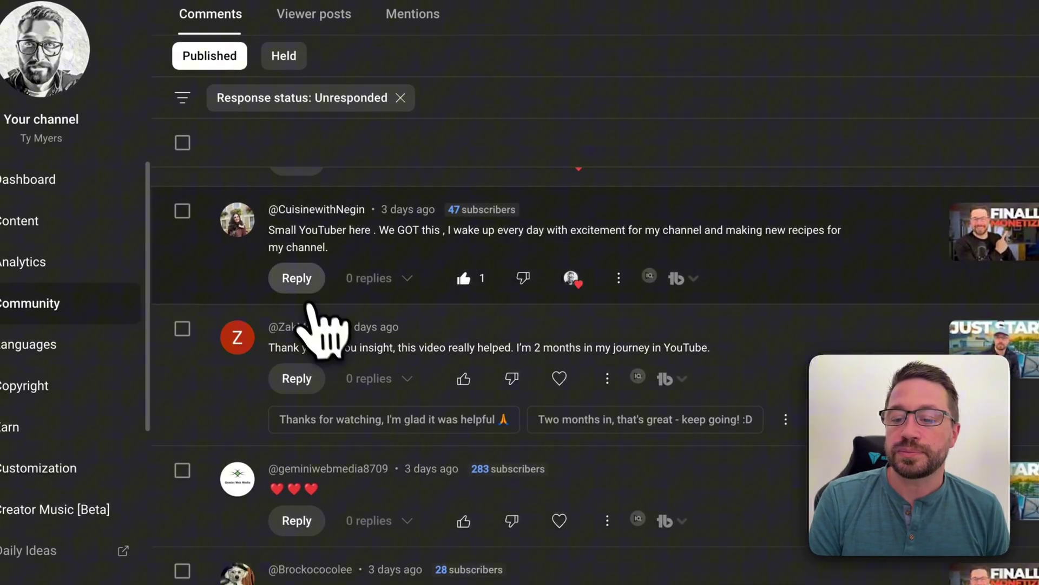
pyautogui.click(296, 278)
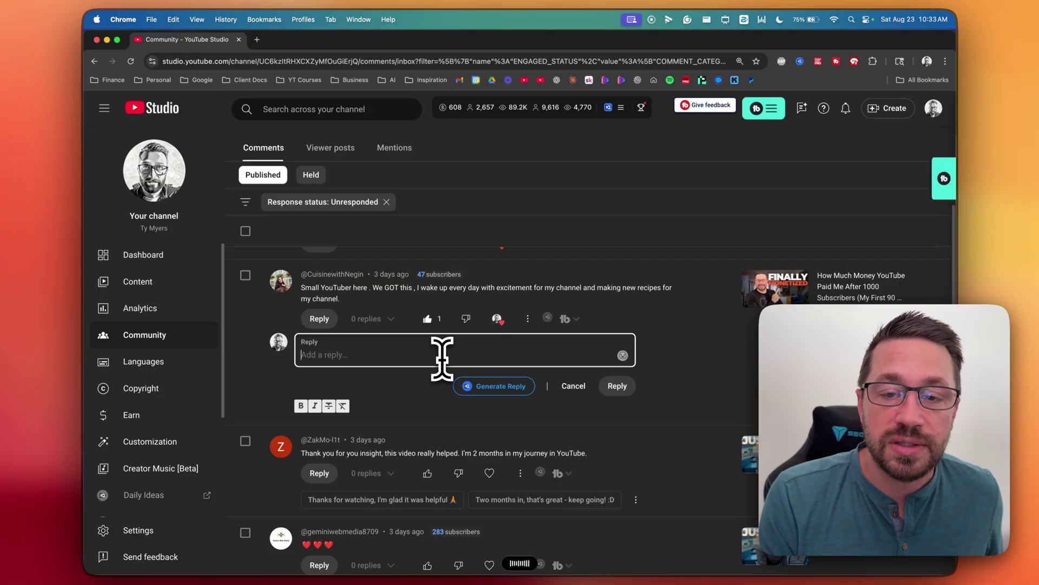
pyautogui.write("Awesome, that's super cool to hear. I'm so glad you're having a great time. What kind of recipes do you make?")
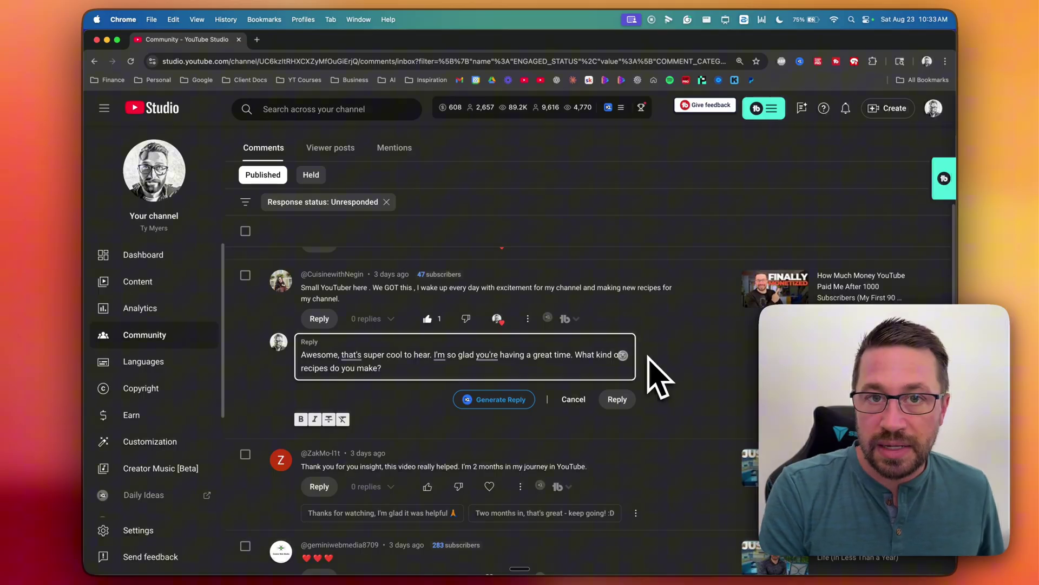
pyautogui.press('super+Return')
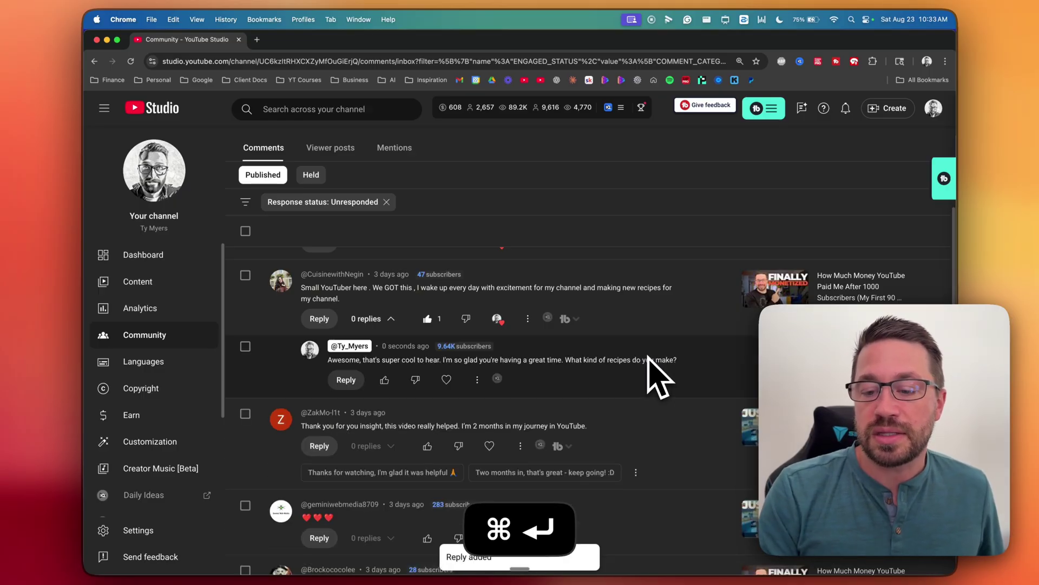
pyautogui.scroll(-1, 520, 309)
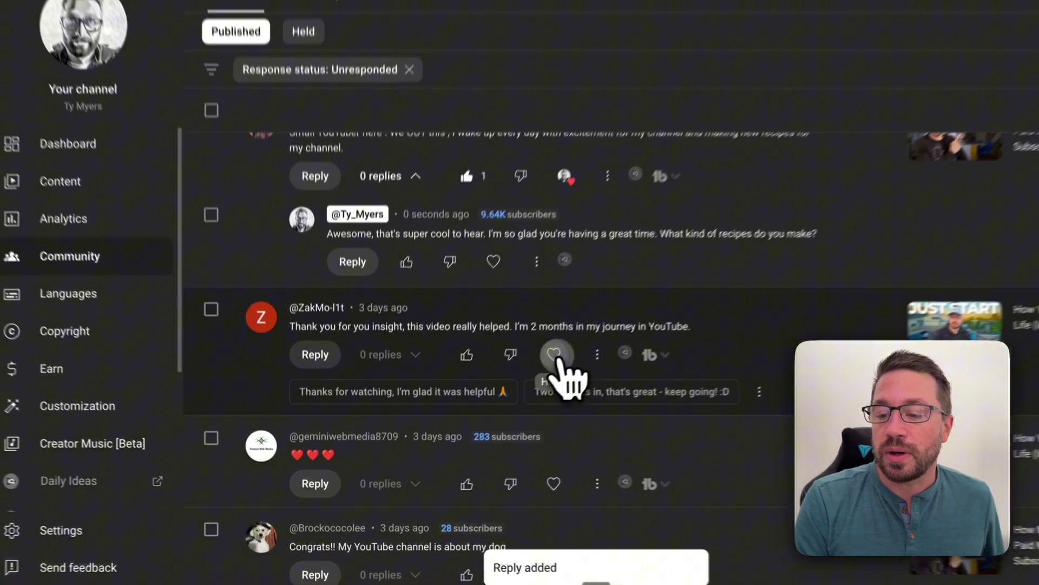
# Heart and like the '2 months in' comment and post a congratulating reply asking how it's going
pyautogui.click(557, 356)
pyautogui.click(467, 354)
pyautogui.click(315, 354)
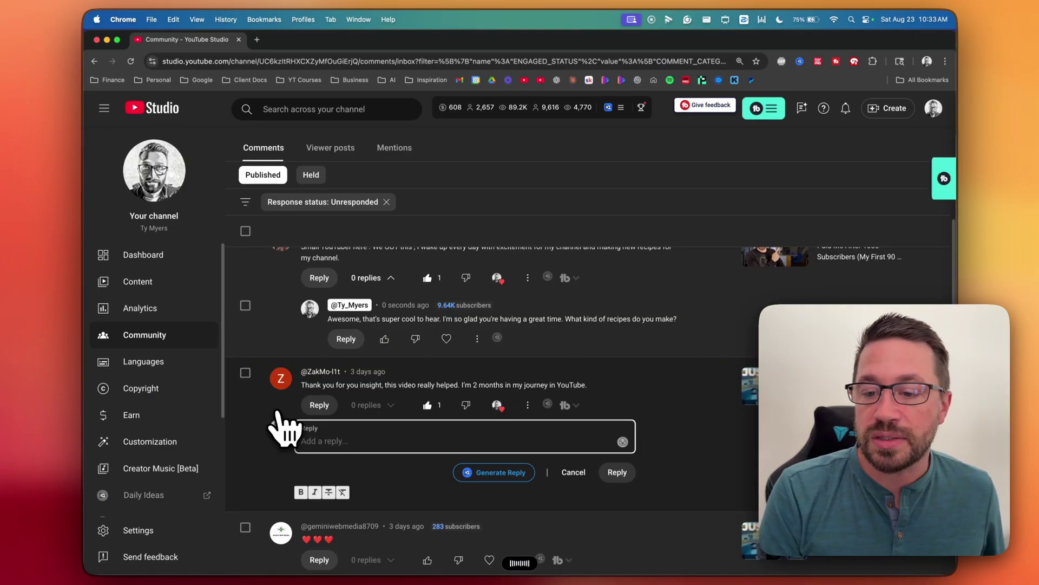
pyautogui.write("Awesome! Congrats on getting started. How's everything going in your first few months? Let me know.")
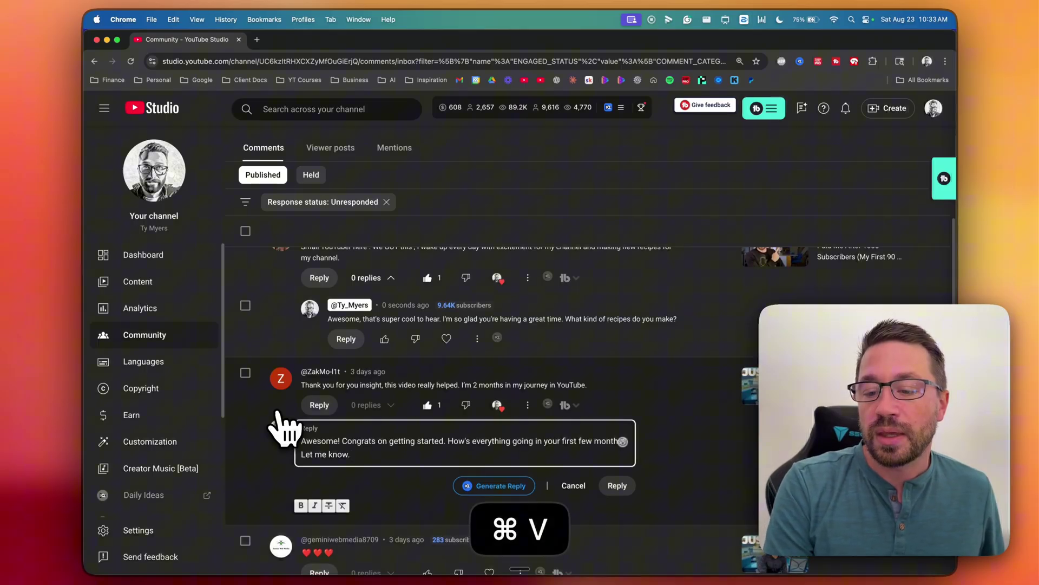
pyautogui.press('super+Return')
# Like the three-red-hearts comment and post a reply containing a single red heart emoji
pyautogui.scroll(-3, 450, 377)
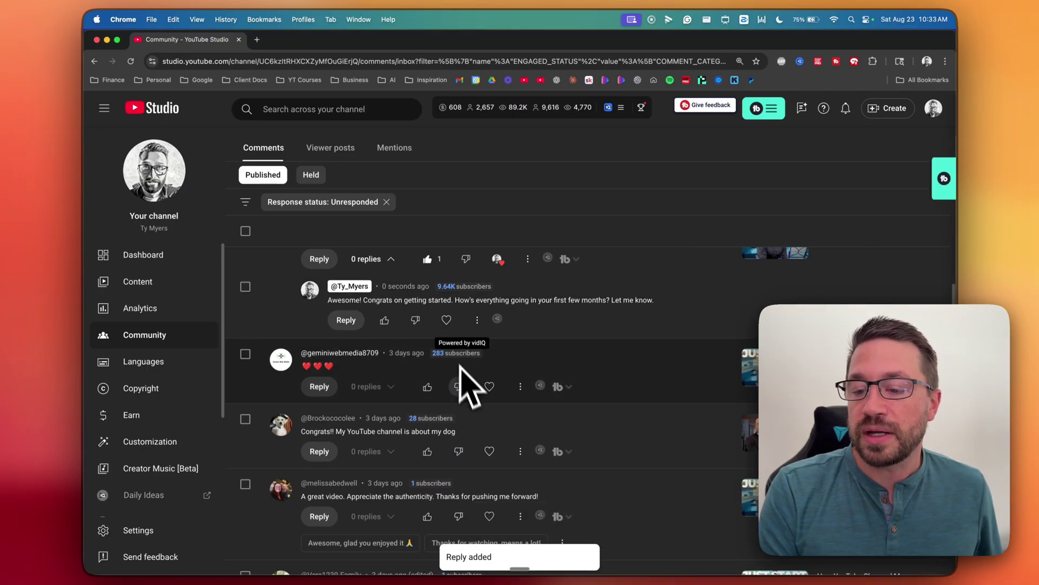
pyautogui.click(477, 334)
pyautogui.click(322, 335)
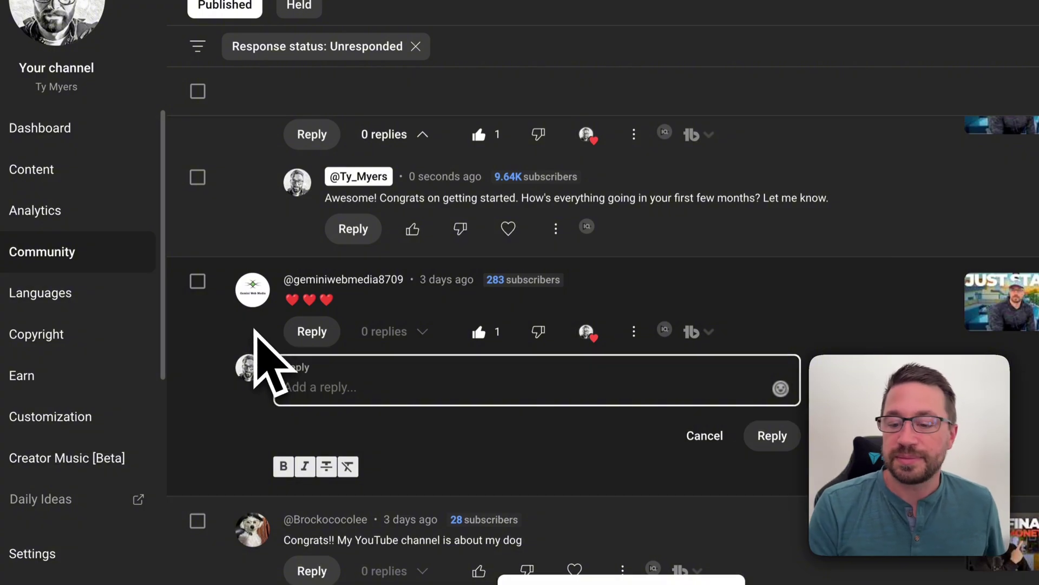
pyautogui.write('❤️')
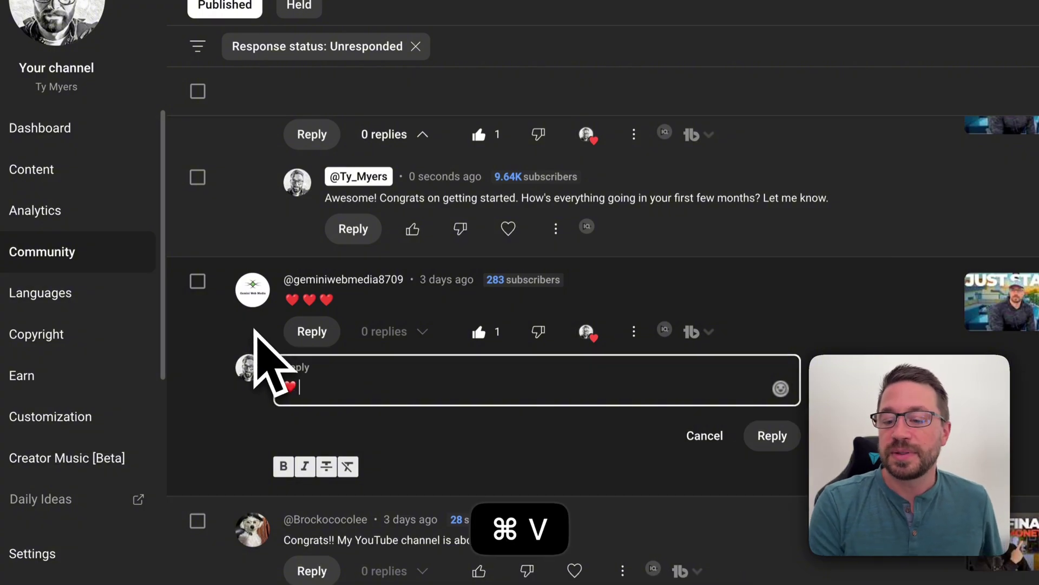
pyautogui.press('super+Return')
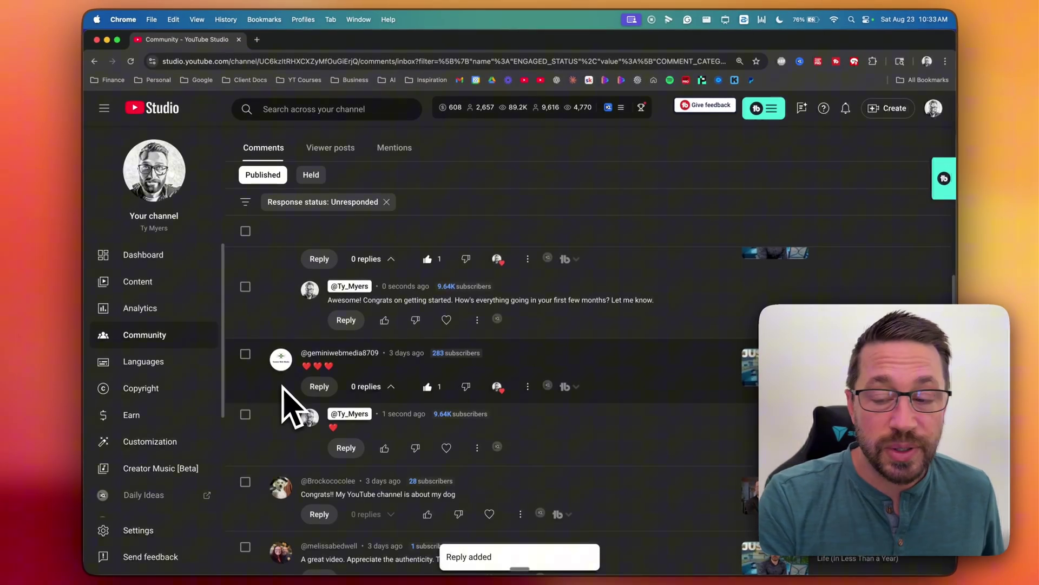
pyautogui.scroll(-2, 503, 373)
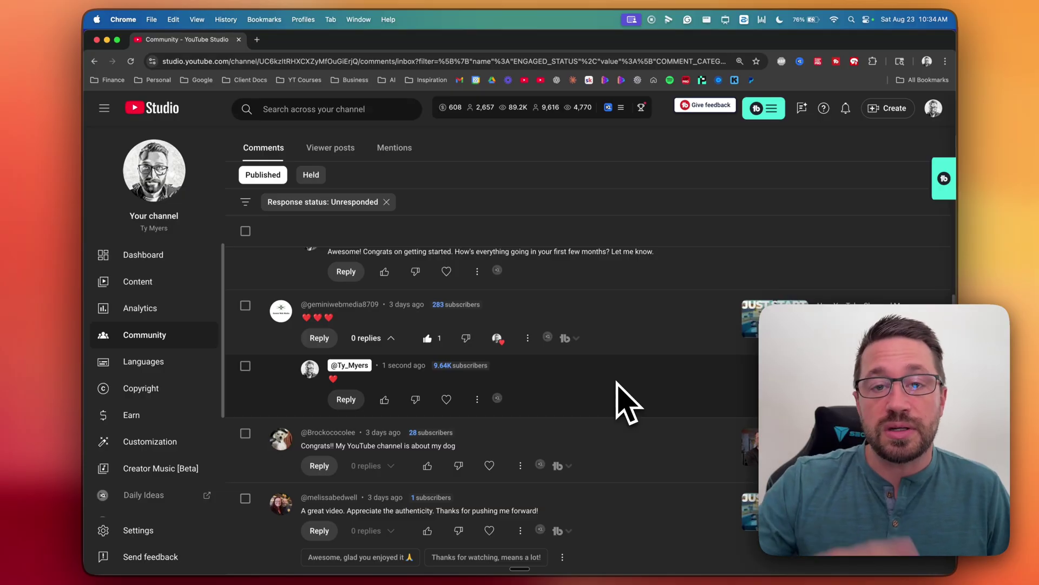
pyautogui.scroll(-1, 584, 406)
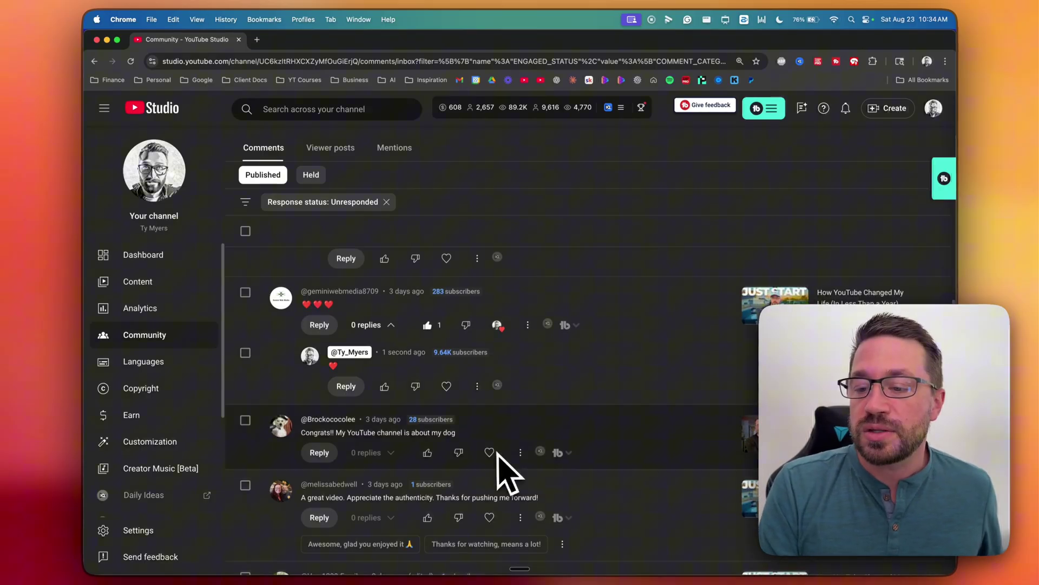
# Heart and like the 'channel is about my dog' comment and reply asking the dog's breed and name
pyautogui.scroll(-3, 520, 427)
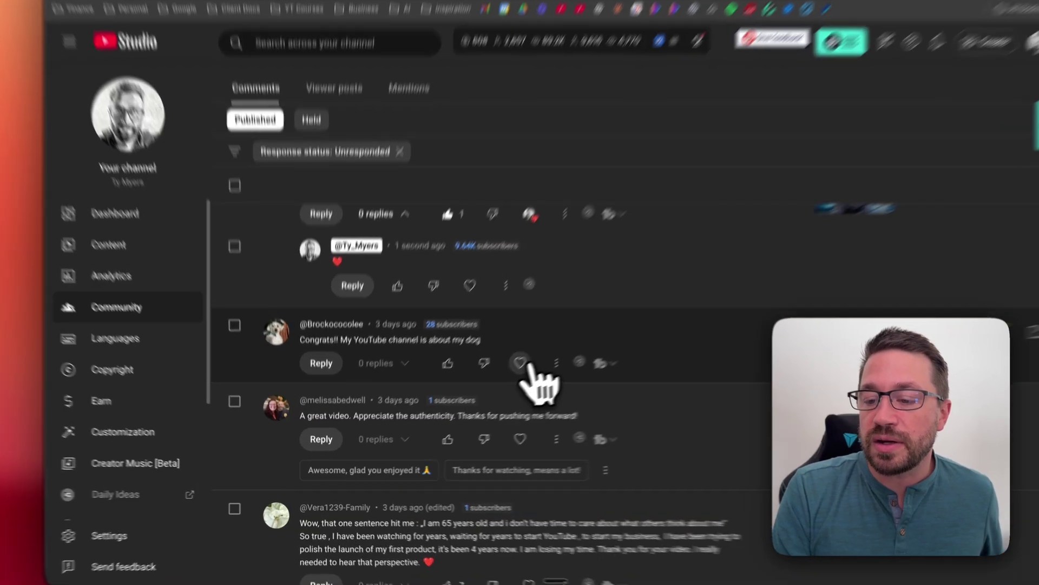
pyautogui.click(520, 363)
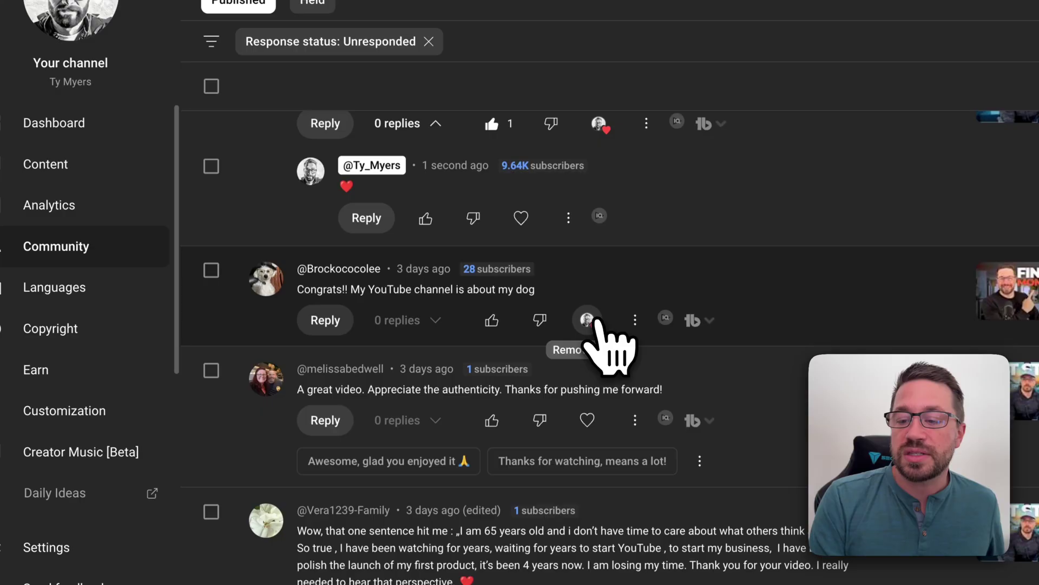
pyautogui.click(448, 363)
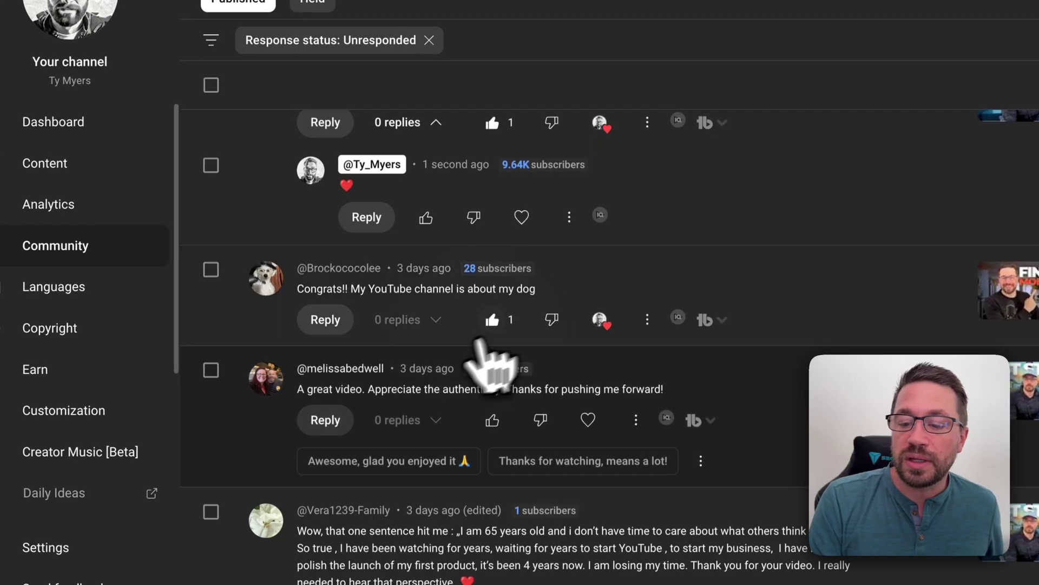
pyautogui.click(330, 323)
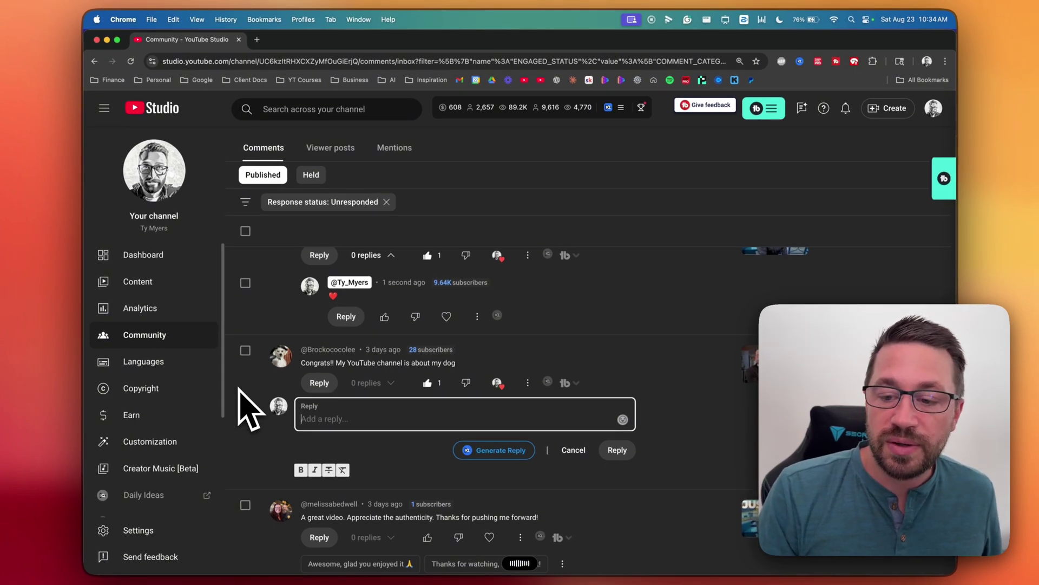
pyautogui.write("Very cool. What kind of dog do you have, and what's their name?")
pyautogui.press('super+Return')
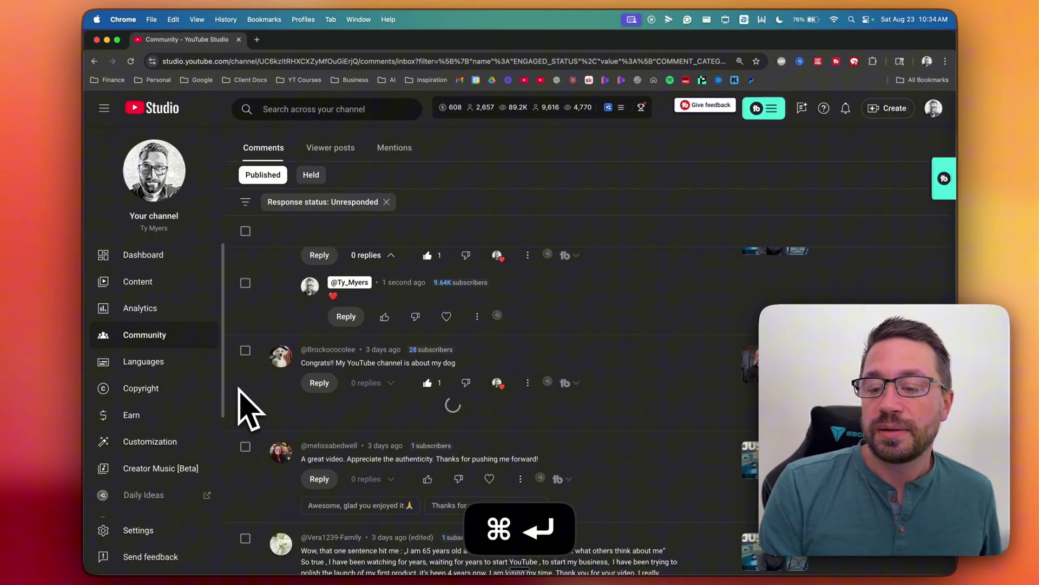
pyautogui.scroll(-2, 559, 383)
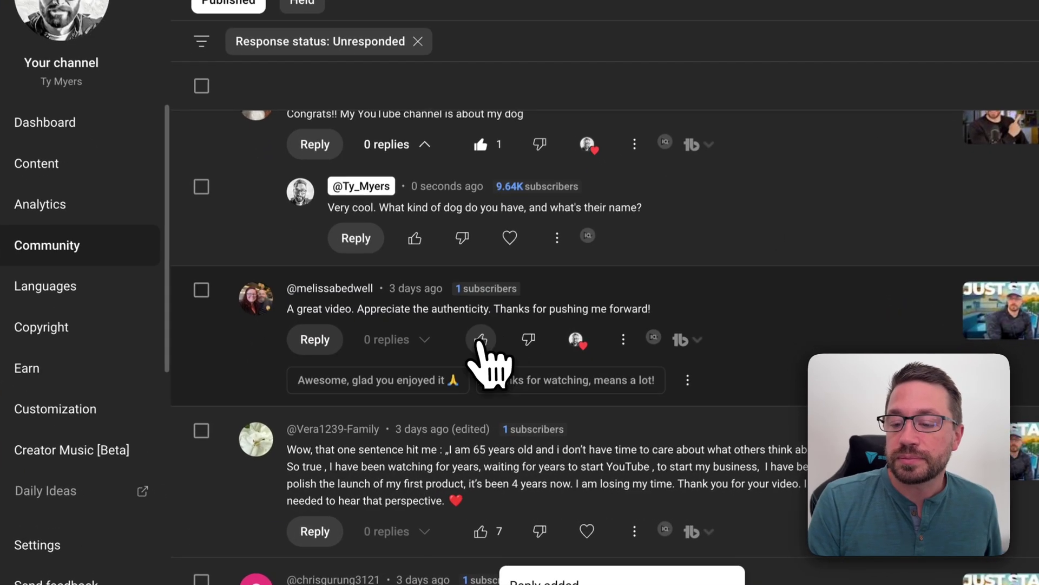
# Post the dictated reply under the 'appreciate the authenticity' comment
pyautogui.click(325, 338)
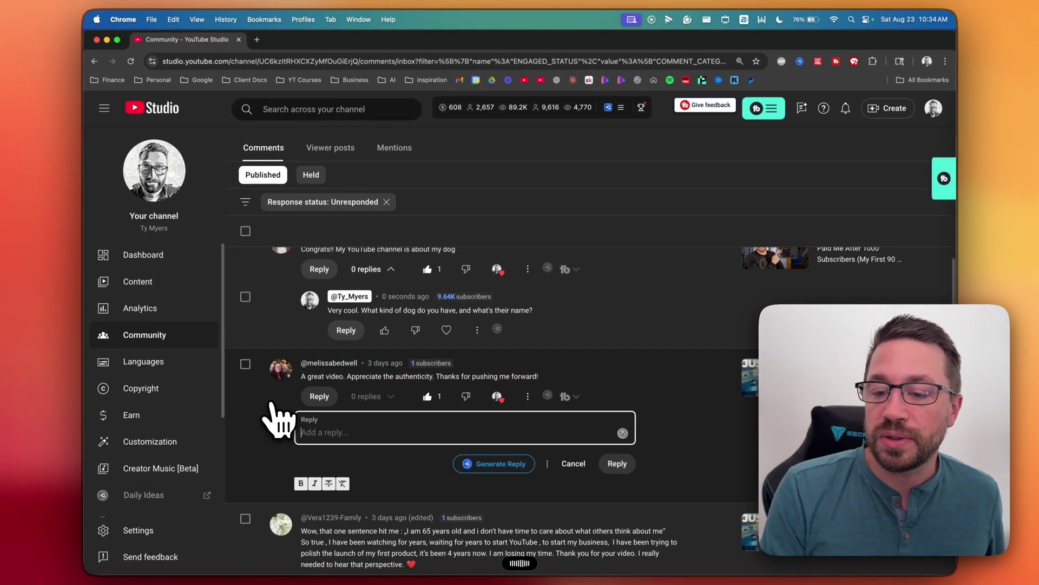
pyautogui.write('You bet, Melissabedwell. Thanks again for watching. Really appreciate you.')
pyautogui.press('super+Return')
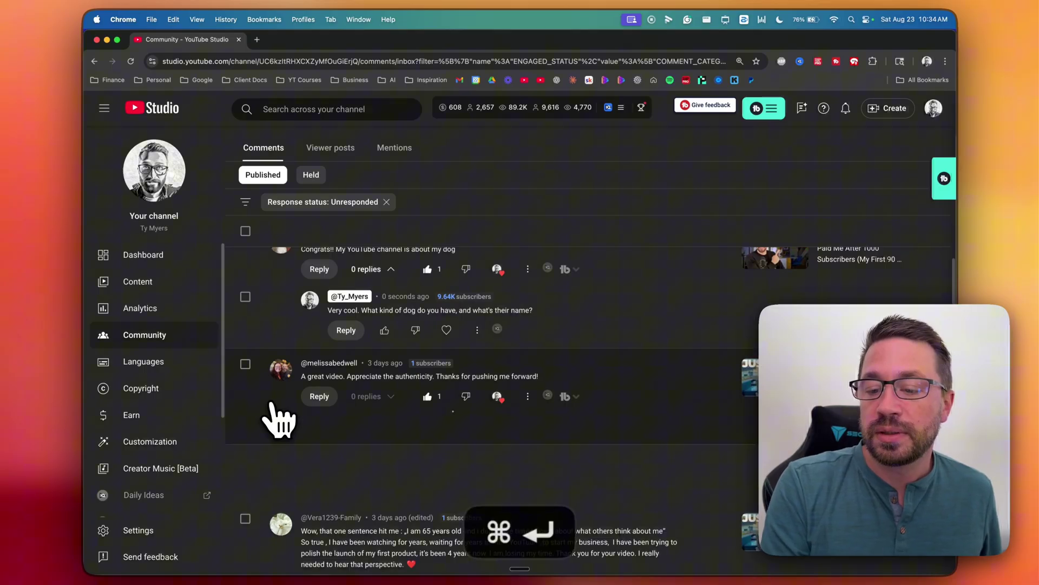
# Like the 65-year-old viewer's comment and post a two-paragraph reply asking if they've gotten started
pyautogui.scroll(-4, 410, 363)
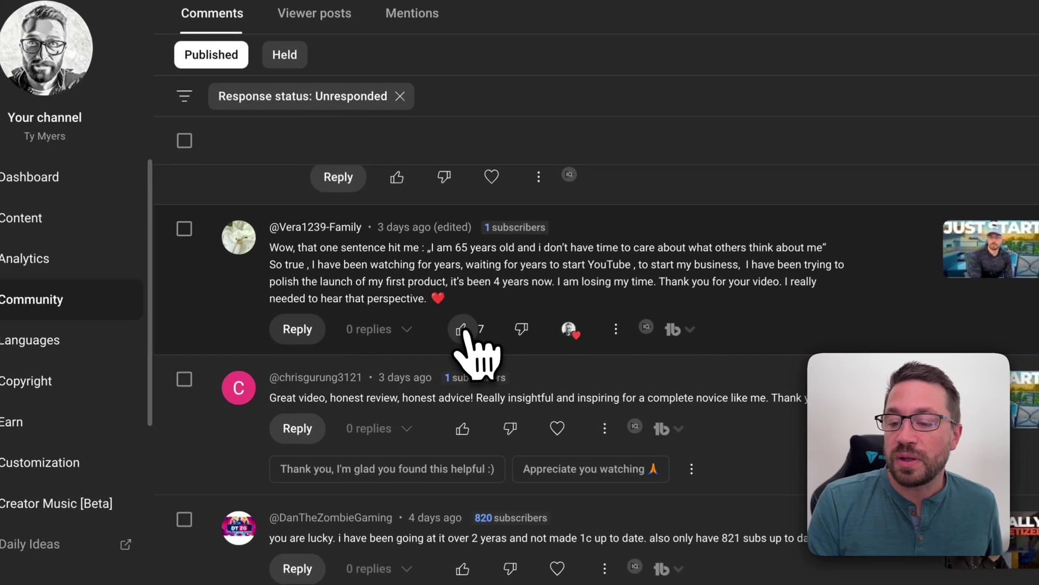
pyautogui.click(461, 329)
pyautogui.click(296, 330)
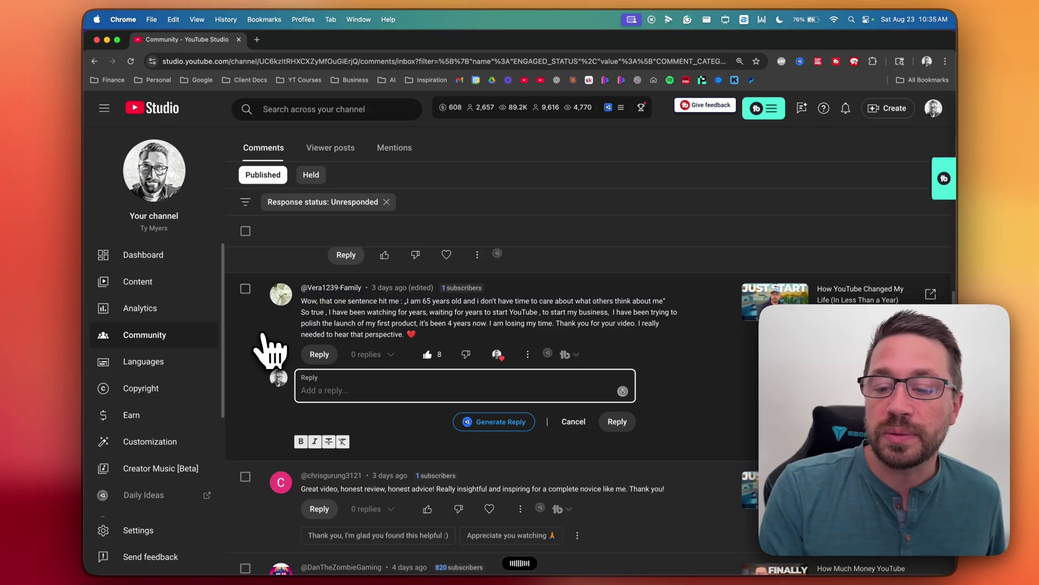
pyautogui.write("Yes, thank you so much for calling that out. That's a really important line in the video, and something that really stuck with me since my early journey. And I'm really glad that that connected with you as well.  Have you gotten started yet? If so, how are you feeling about things? Let me know.")
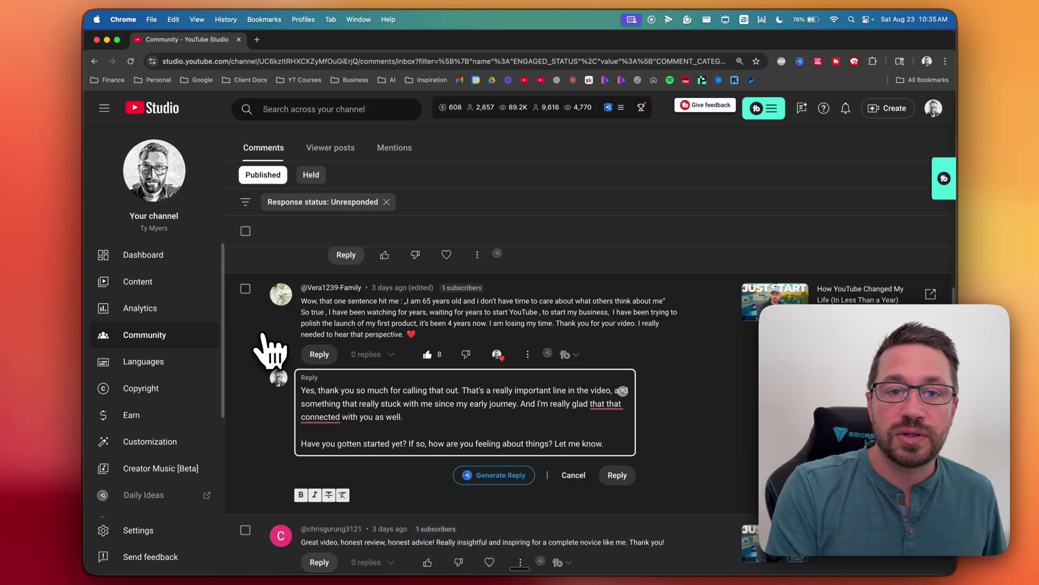
pyautogui.press('super+Return')
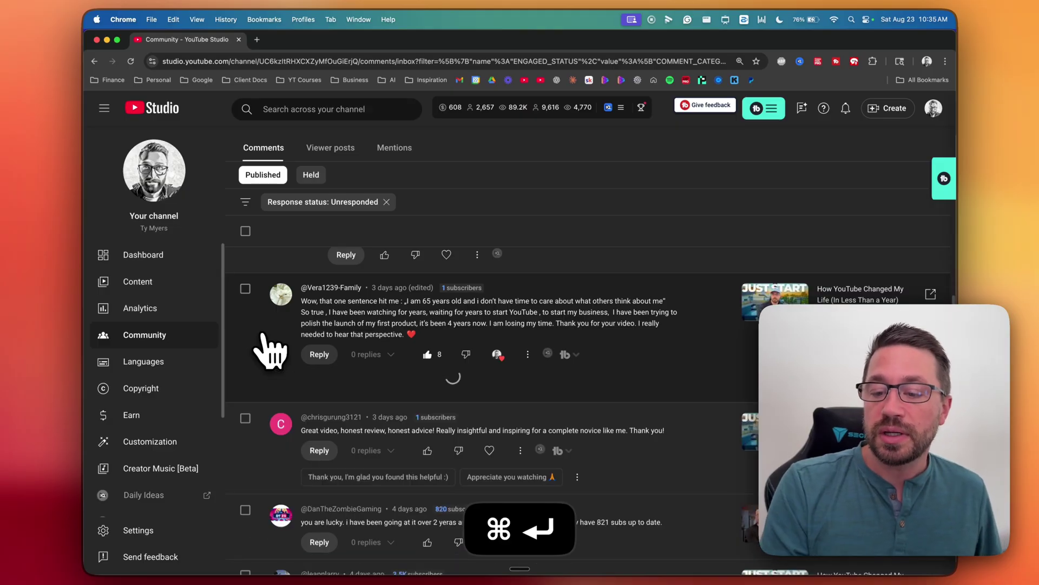
# Like the 'Great video, honest review' comment and open a reply box under it
pyautogui.scroll(-3, 389, 316)
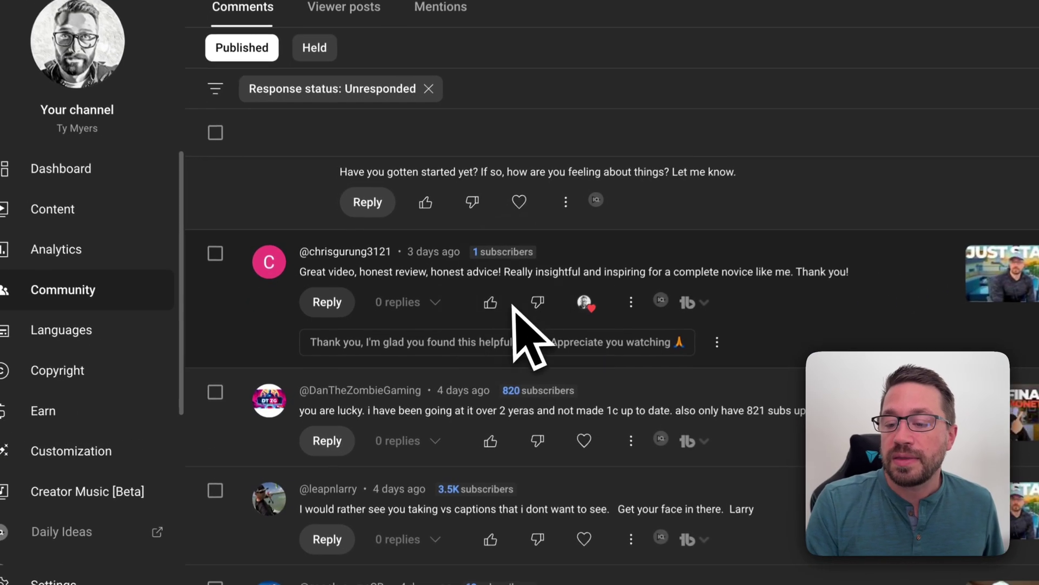
pyautogui.click(490, 302)
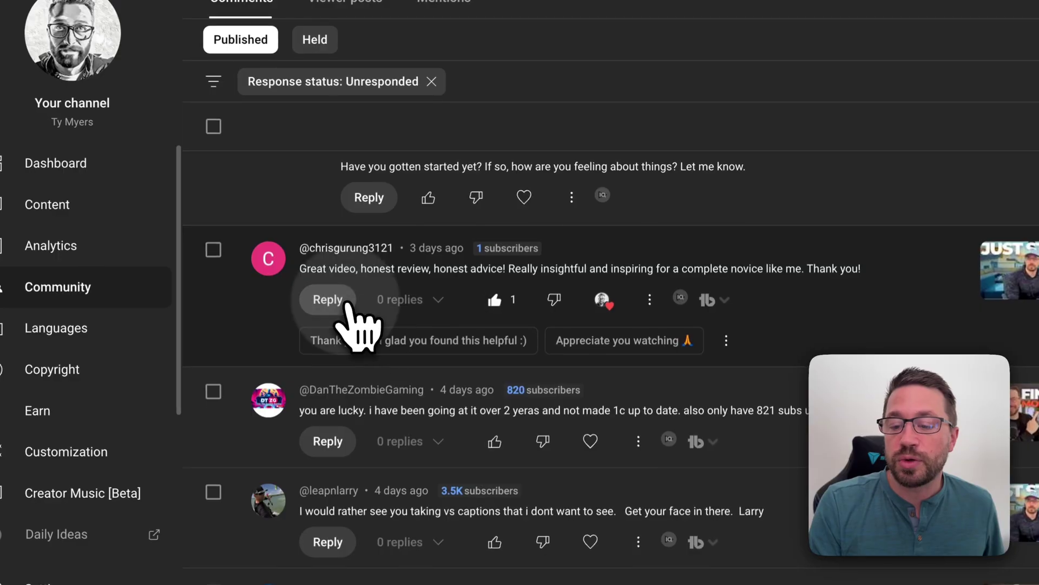
pyautogui.click(330, 301)
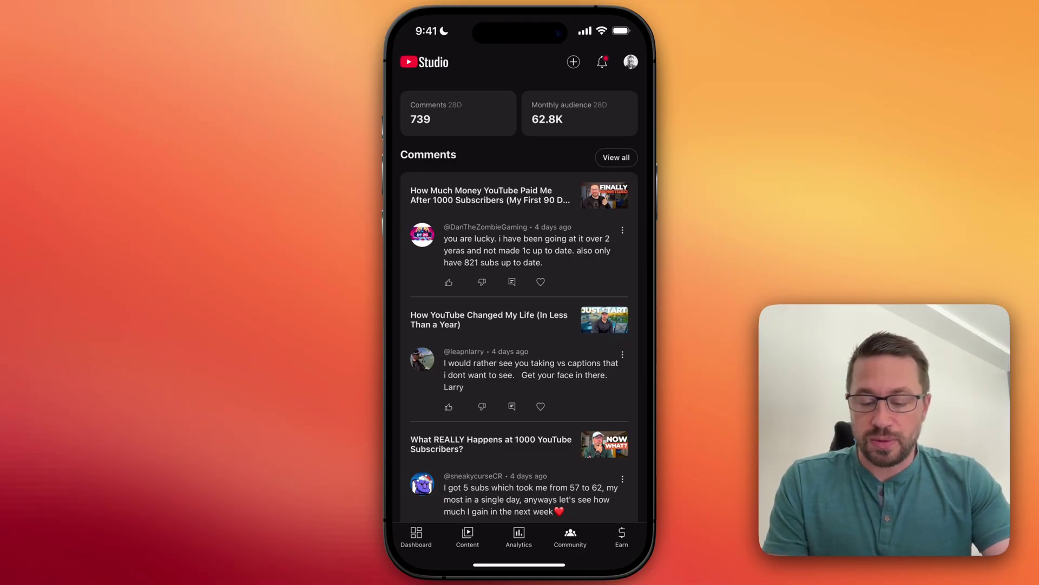
# In the iOS app, heart and like the 821-subs comment and send a dictated encouraging reply
pyautogui.click(541, 281)
pyautogui.click(448, 281)
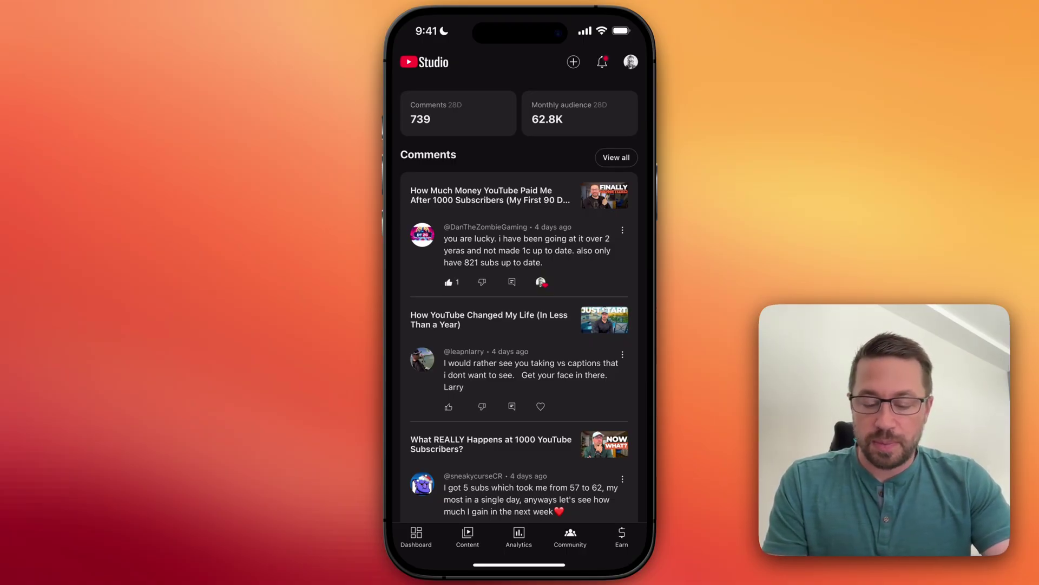
pyautogui.click(512, 281)
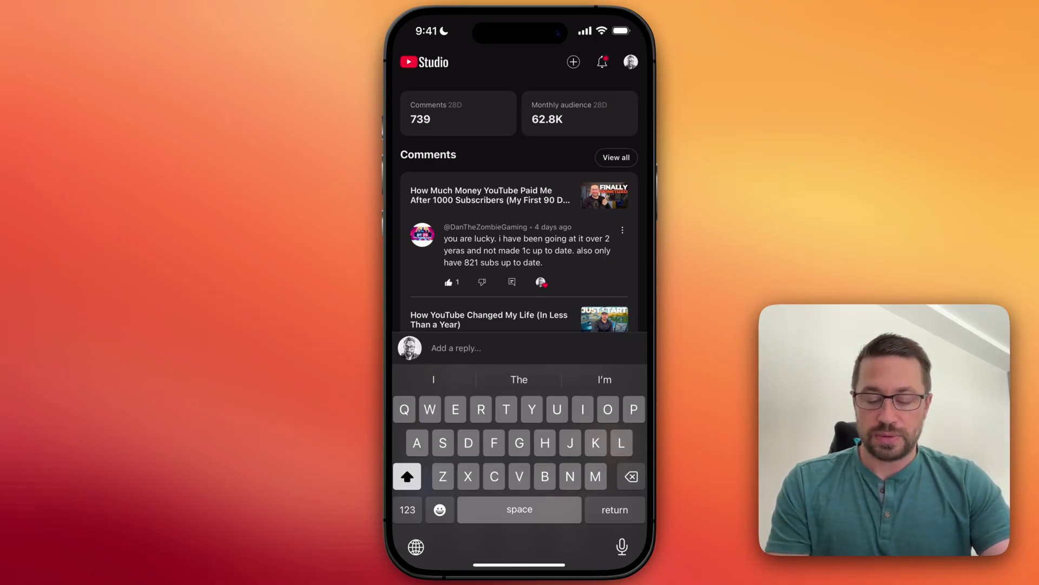
pyautogui.click(622, 547)
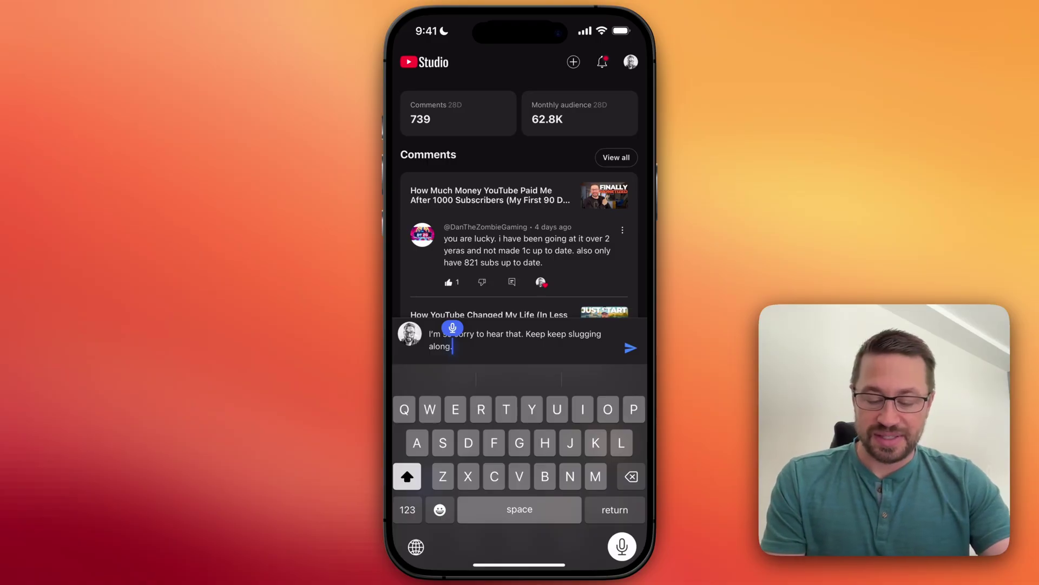
pyautogui.press('BackSpace')
pyautogui.press('BackSpace')
pyautogui.press('BackSpace')
pyautogui.press('BackSpace')
pyautogui.press('BackSpace')
pyautogui.press('BackSpace')
pyautogui.press('BackSpace')
pyautogui.press('BackSpace')
pyautogui.press('BackSpace')
pyautogui.press('BackSpace')
pyautogui.press('BackSpace')
pyautogui.press('BackSpace')
pyautogui.press('BackSpace')
pyautogui.press('BackSpace')
pyautogui.press('BackSpace')
pyautogui.press('BackSpace')
pyautogui.press('BackSpace')
pyautogui.press('BackSpace')
pyautogui.press('BackSpace')
pyautogui.press('BackSpace')
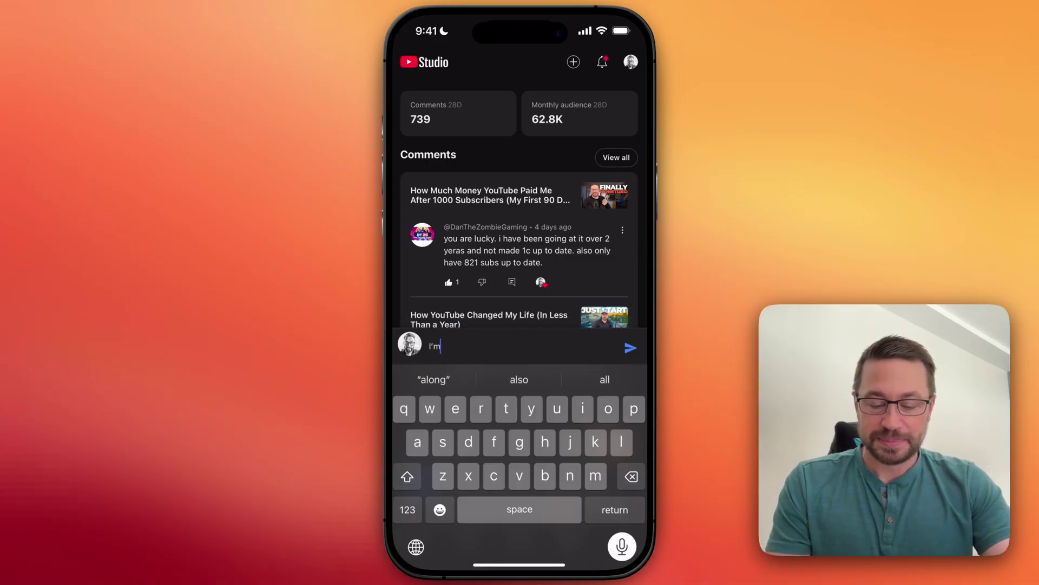
pyautogui.press('BackSpace')
pyautogui.press('BackSpace')
pyautogui.press('BackSpace')
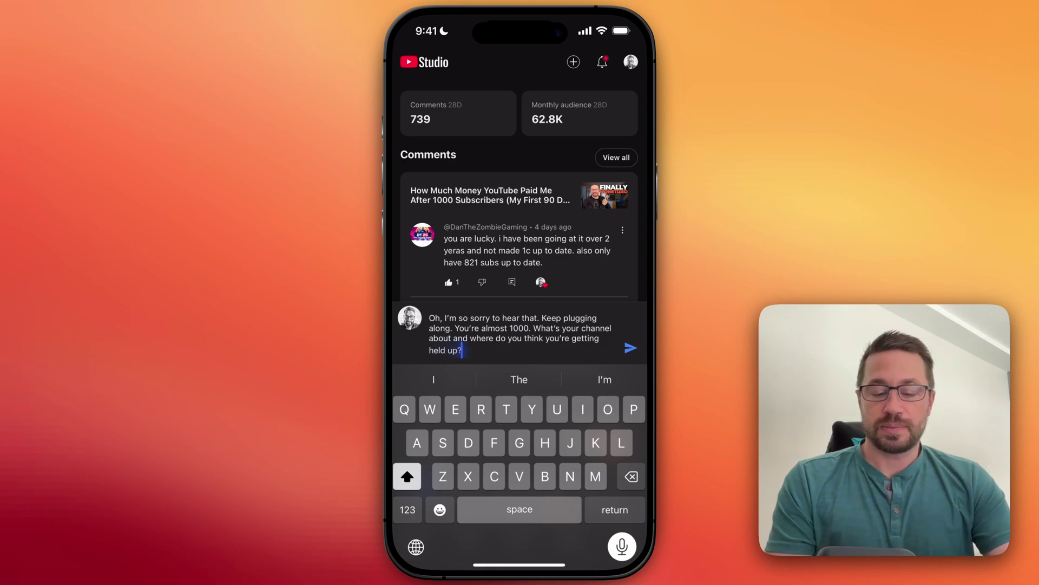
pyautogui.click(630, 347)
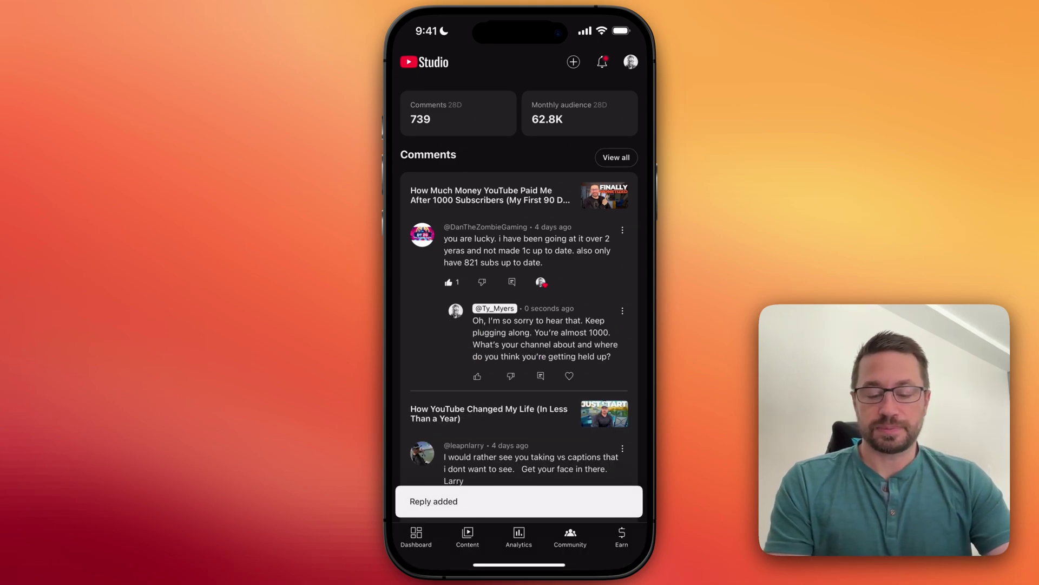
# Heart and like the comment about captions and asking the creator to show his face
pyautogui.scroll(-4, 519, 284)
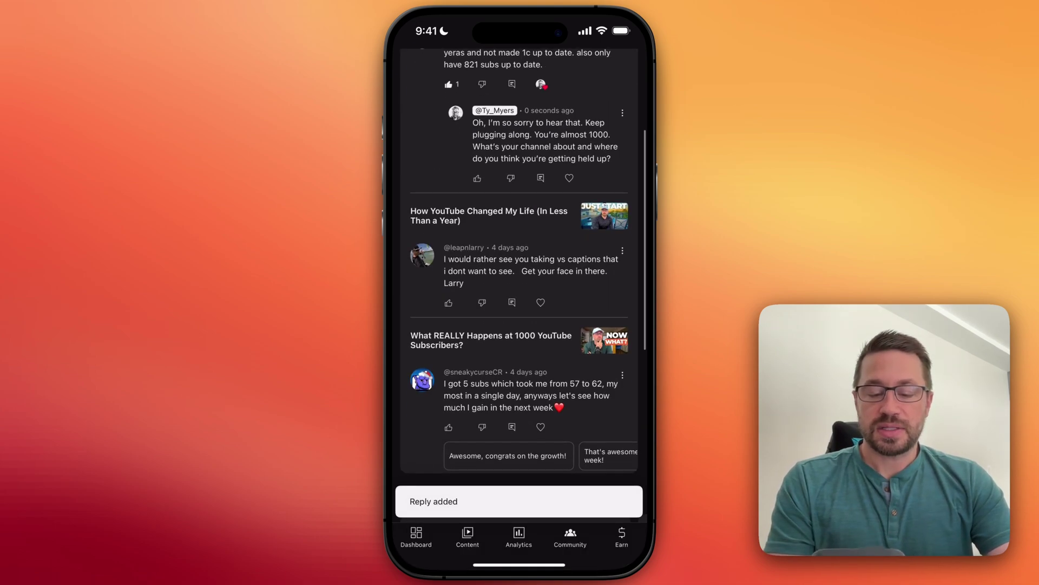
pyautogui.click(540, 302)
pyautogui.click(449, 303)
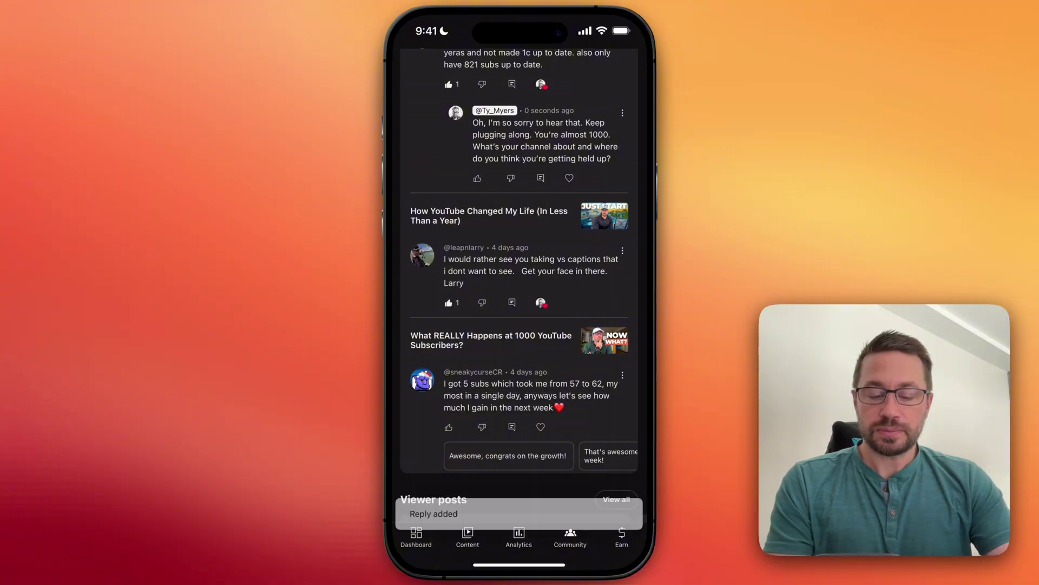
# Dictate and post a reply thanking them and addressing the face-on-camera request
pyautogui.click(512, 302)
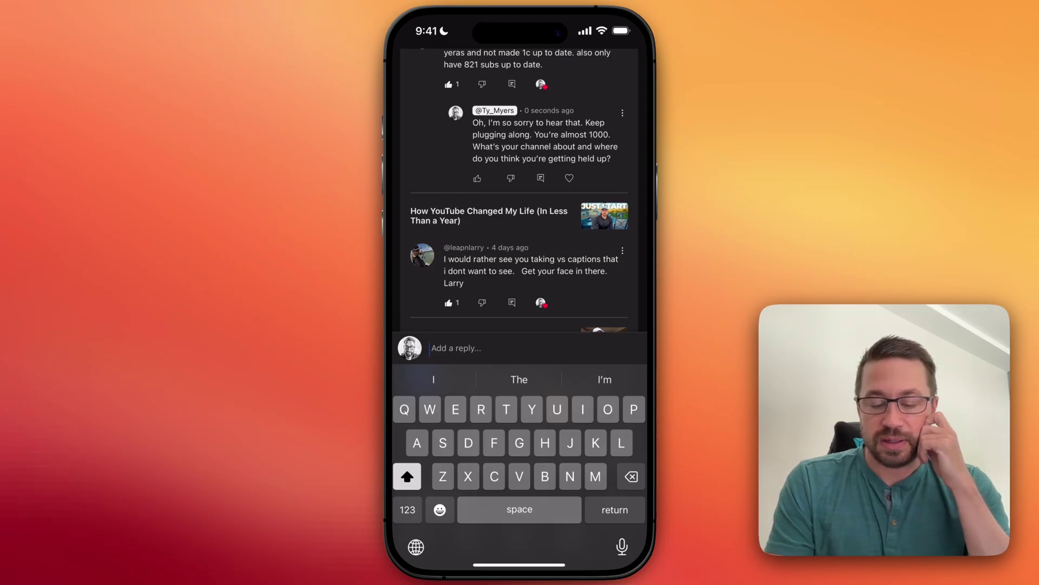
pyautogui.click(622, 547)
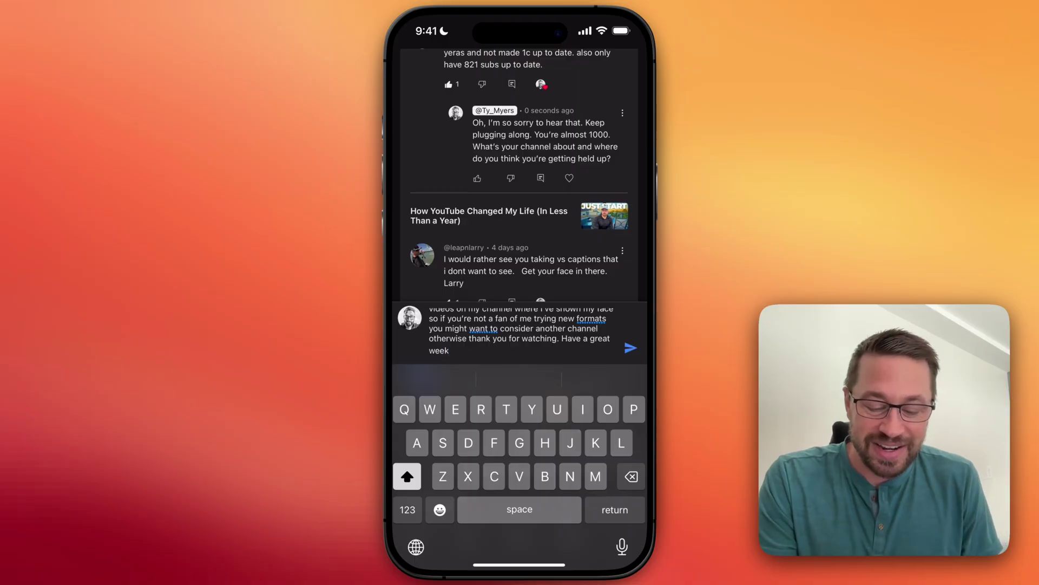
pyautogui.write('.')
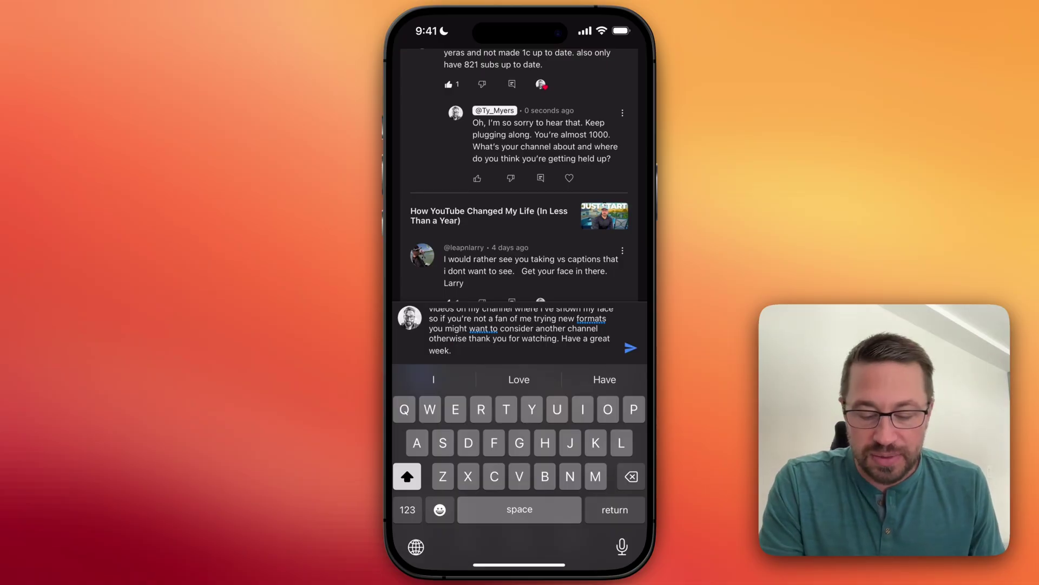
pyautogui.click(631, 347)
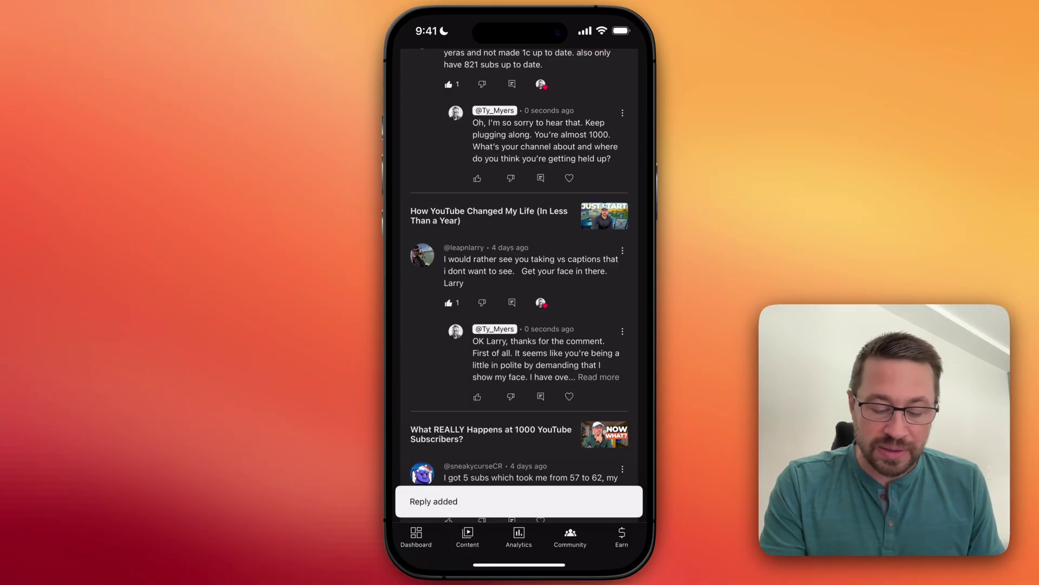
# Heart and like the comment about gaining 5 subs, from 57 to 62
pyautogui.scroll(-5, 519, 282)
pyautogui.click(540, 295)
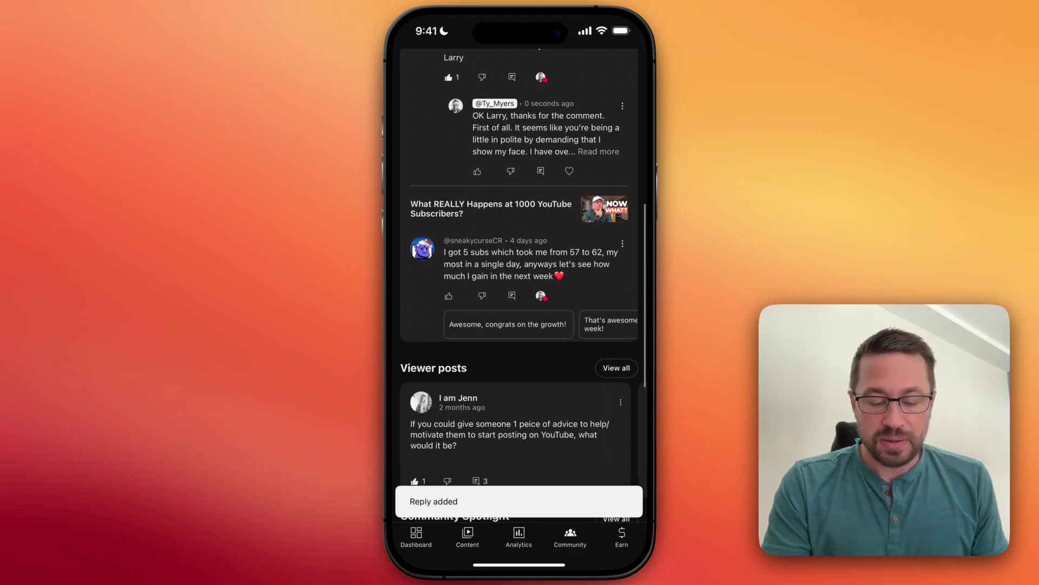
pyautogui.click(449, 296)
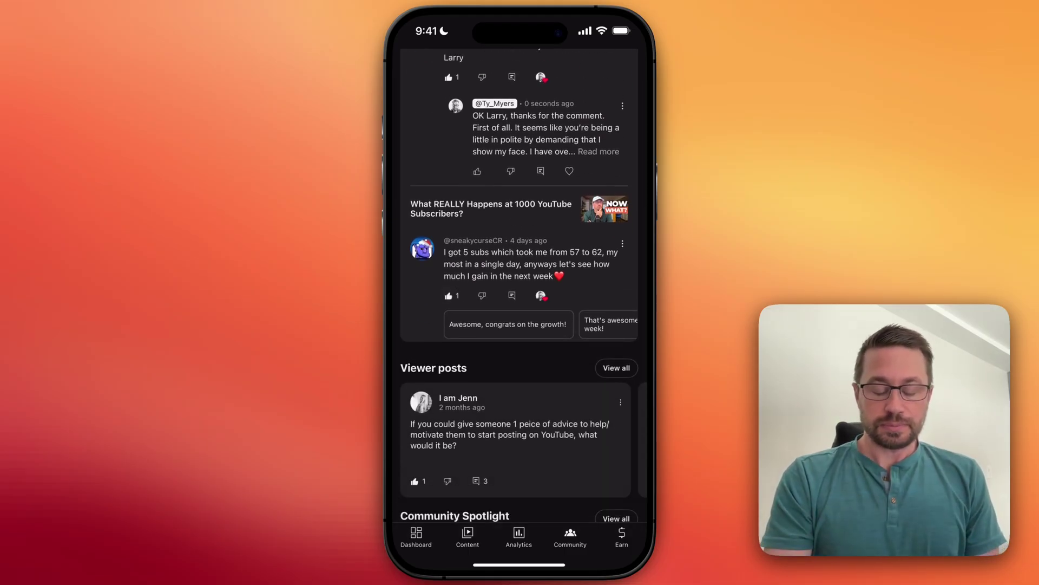
# Dictate and post a reply congratulating them and asking how their channel is going
pyautogui.click(512, 295)
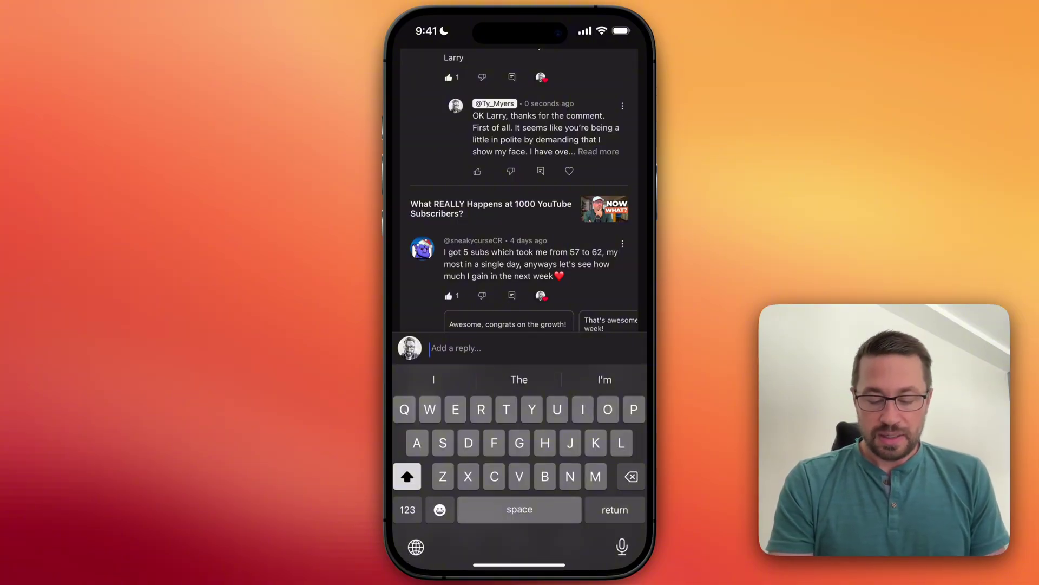
pyautogui.click(622, 546)
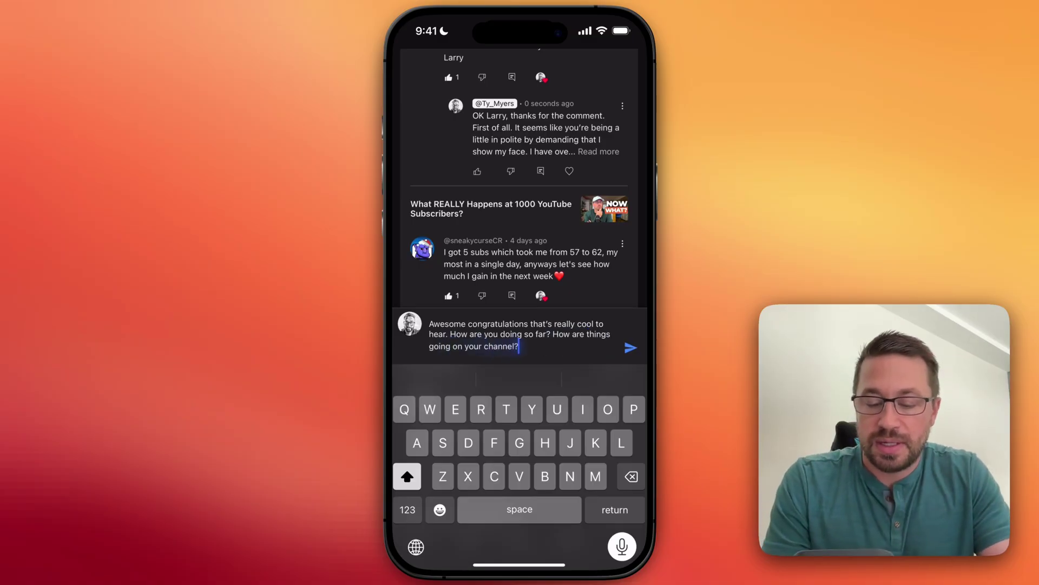
pyautogui.click(630, 347)
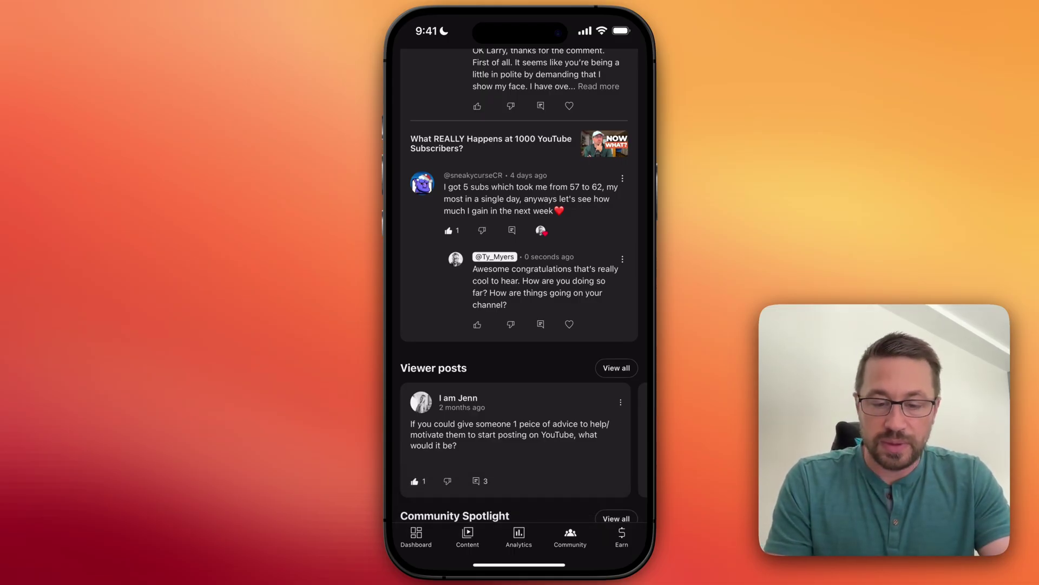
pyautogui.scroll(-3, 518, 324)
pyautogui.scroll(3, 519, 325)
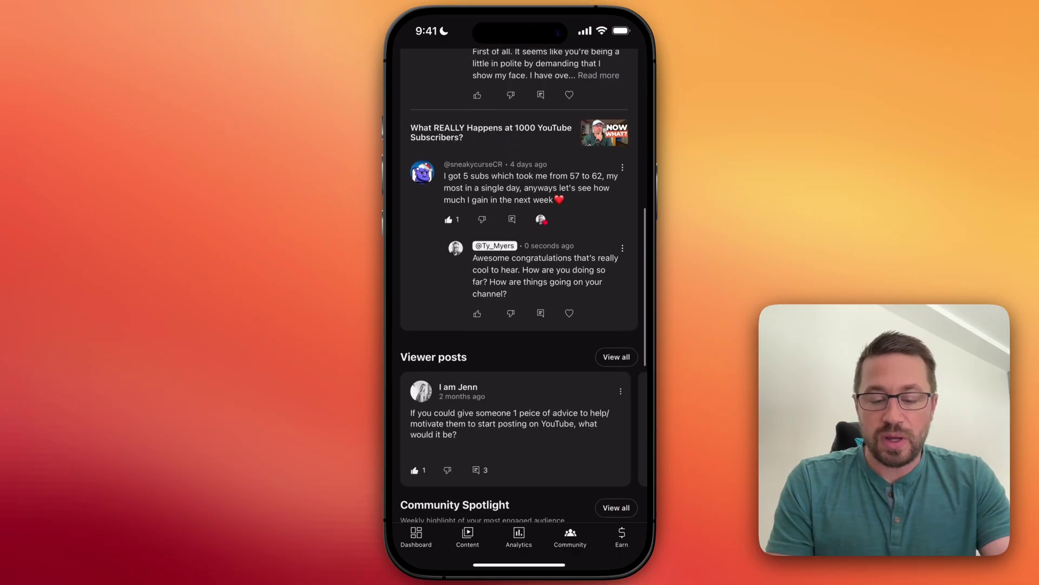